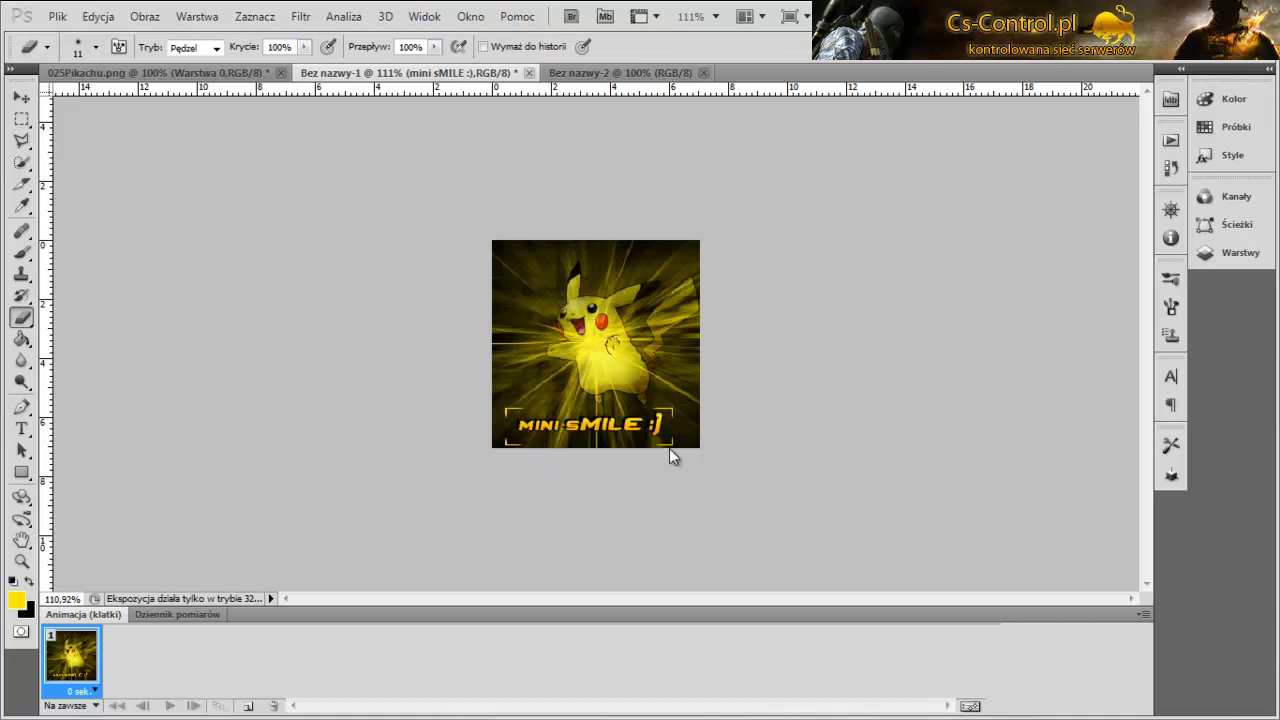
- In Bez nazwy-2, convert Tło into 'Warstwa 0' and add an empty 'Warstwa 1' above it
left_click(607, 80)
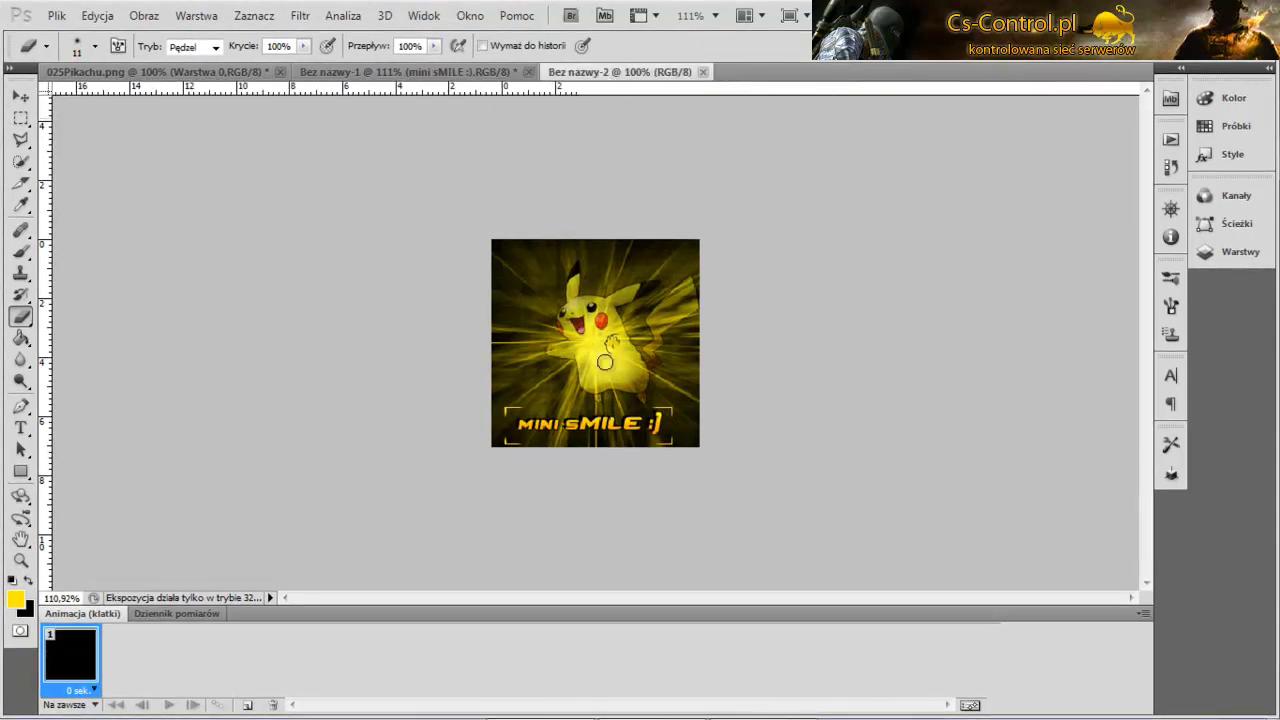
left_click(1215, 252)
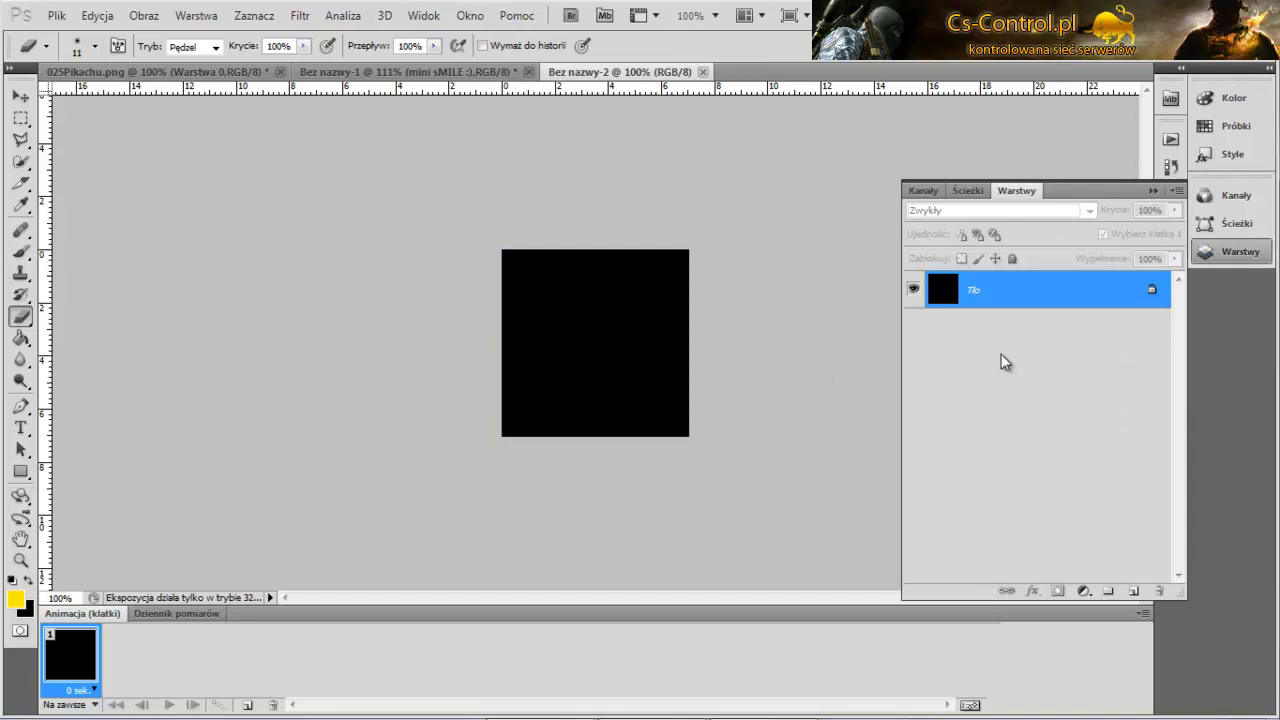
right_click(1024, 303)
left_click(1071, 311)
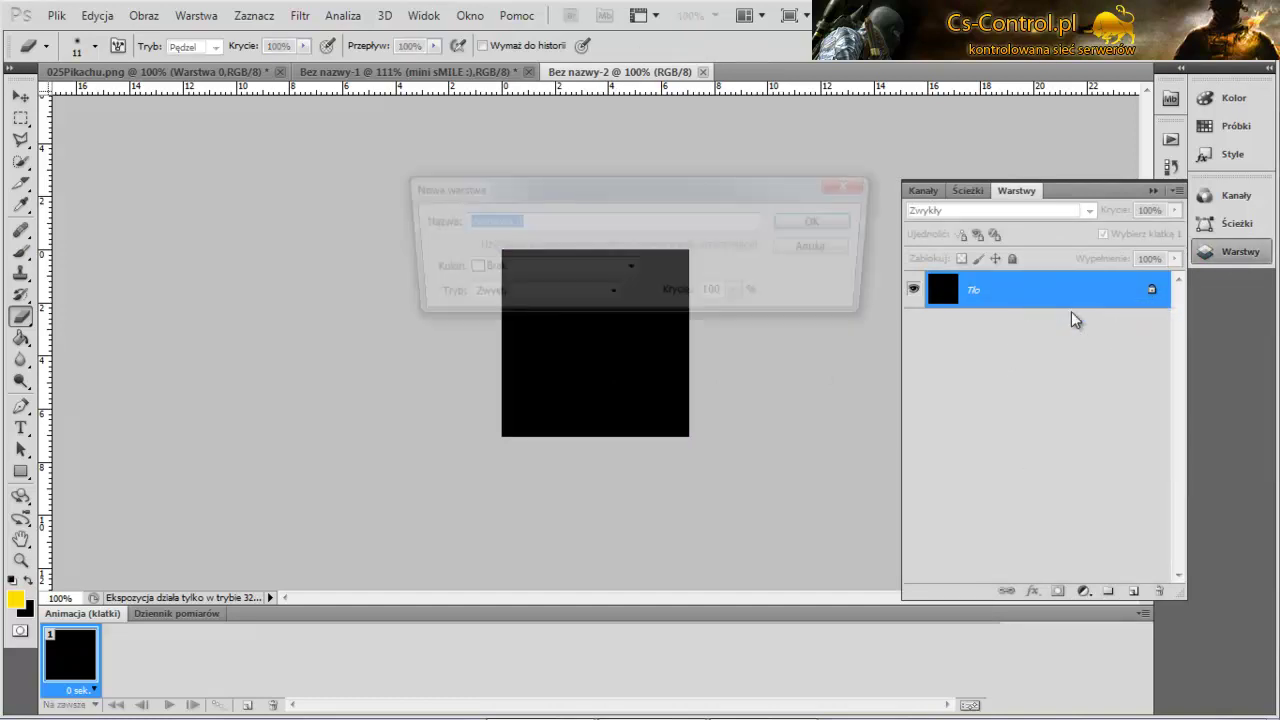
key("Return")
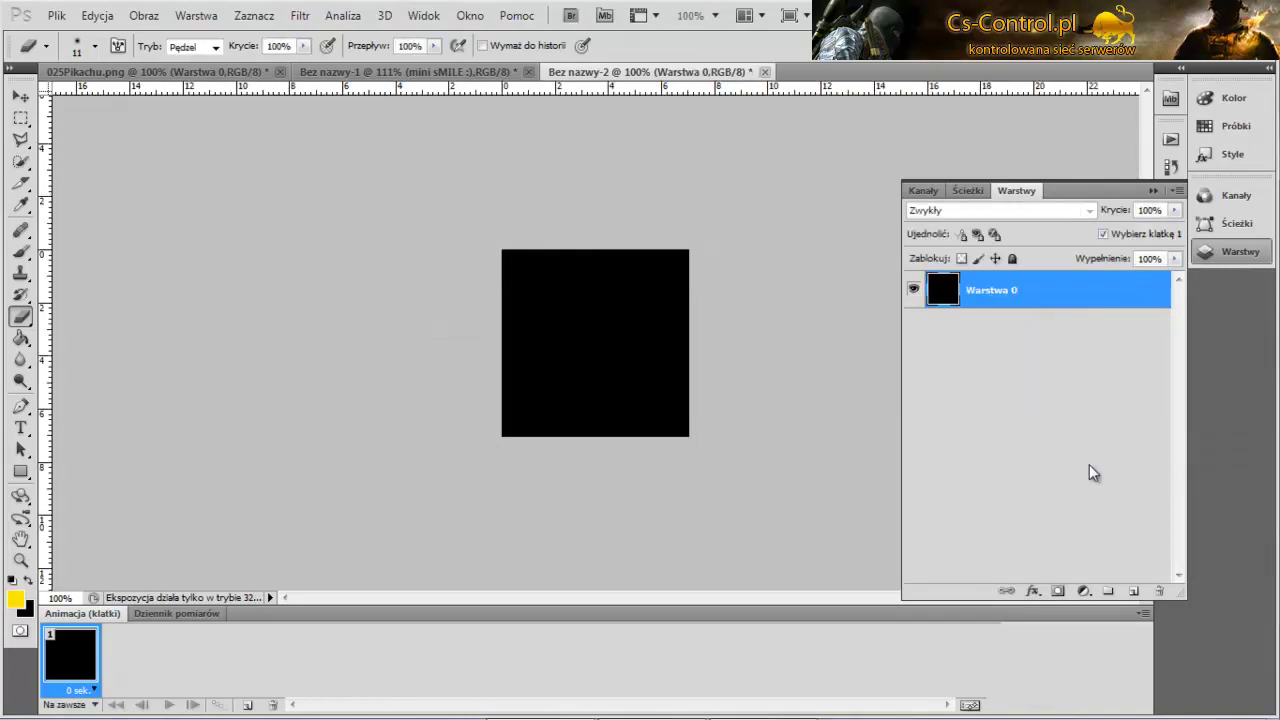
left_click(1133, 592)
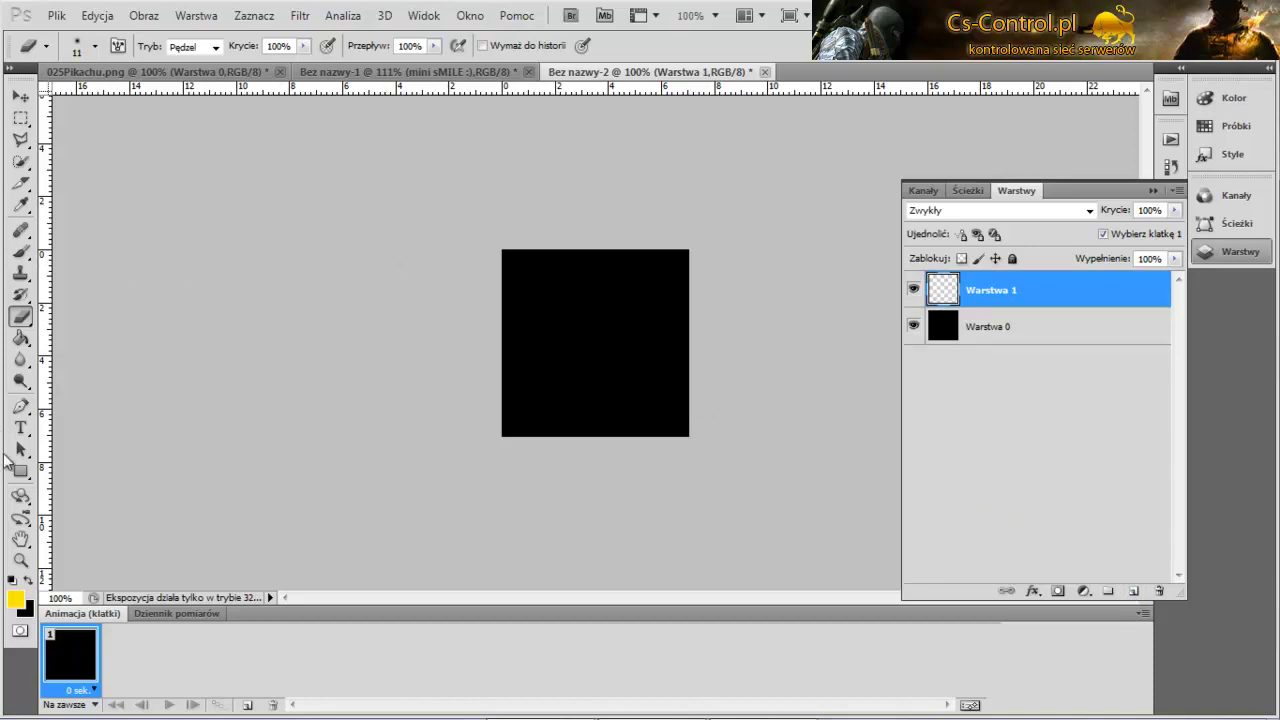
- Scribble dense yellow lines over the whole black canvas with the Pencil (Ołówek)
left_click(20, 255)
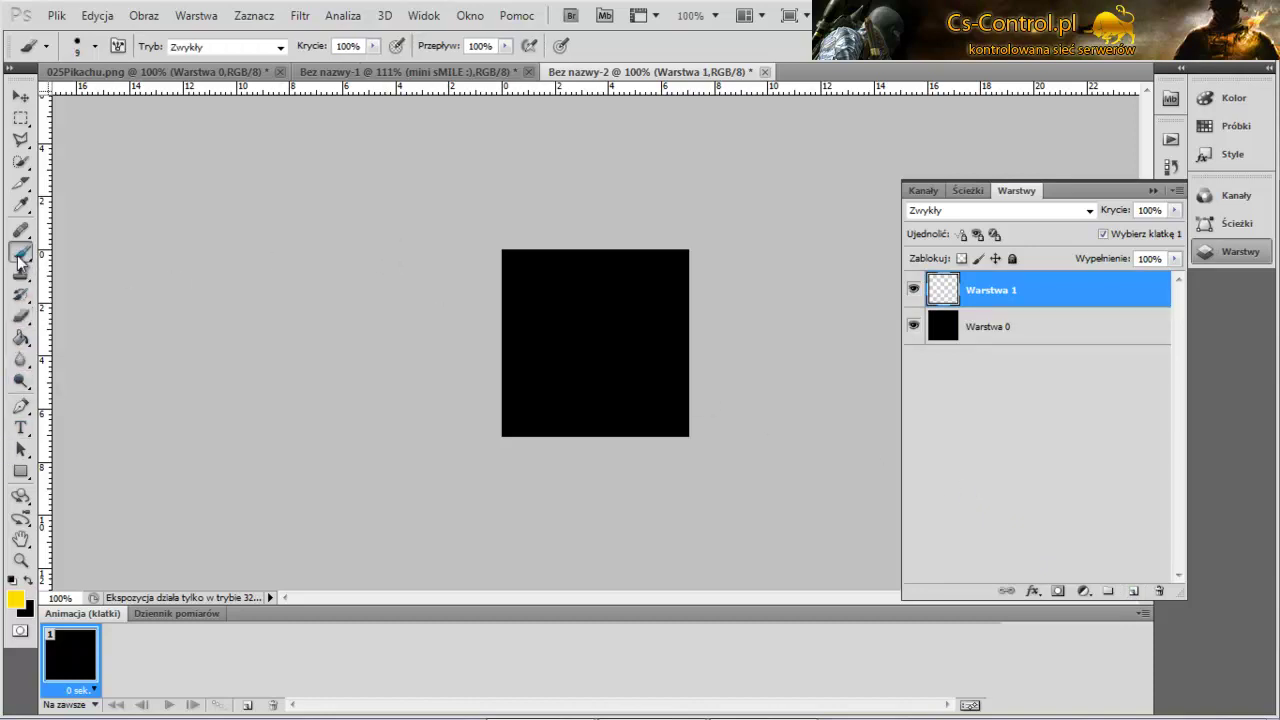
right_click(20, 257)
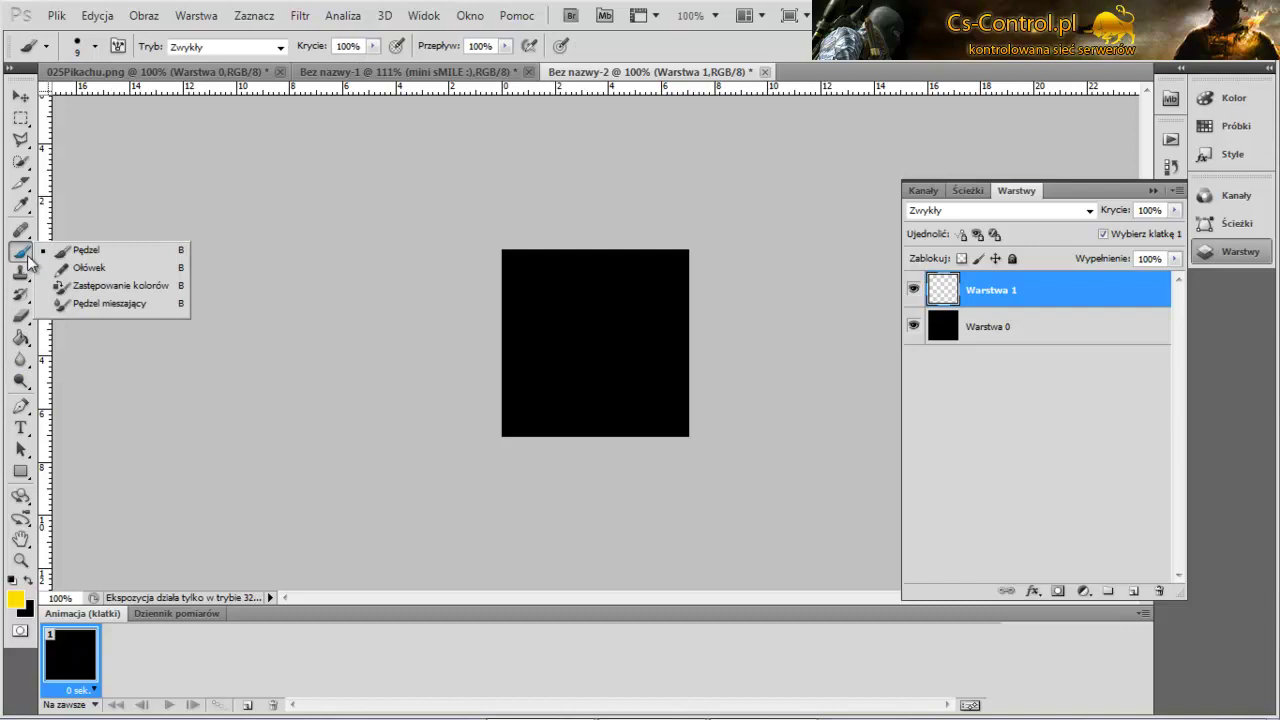
left_click(88, 268)
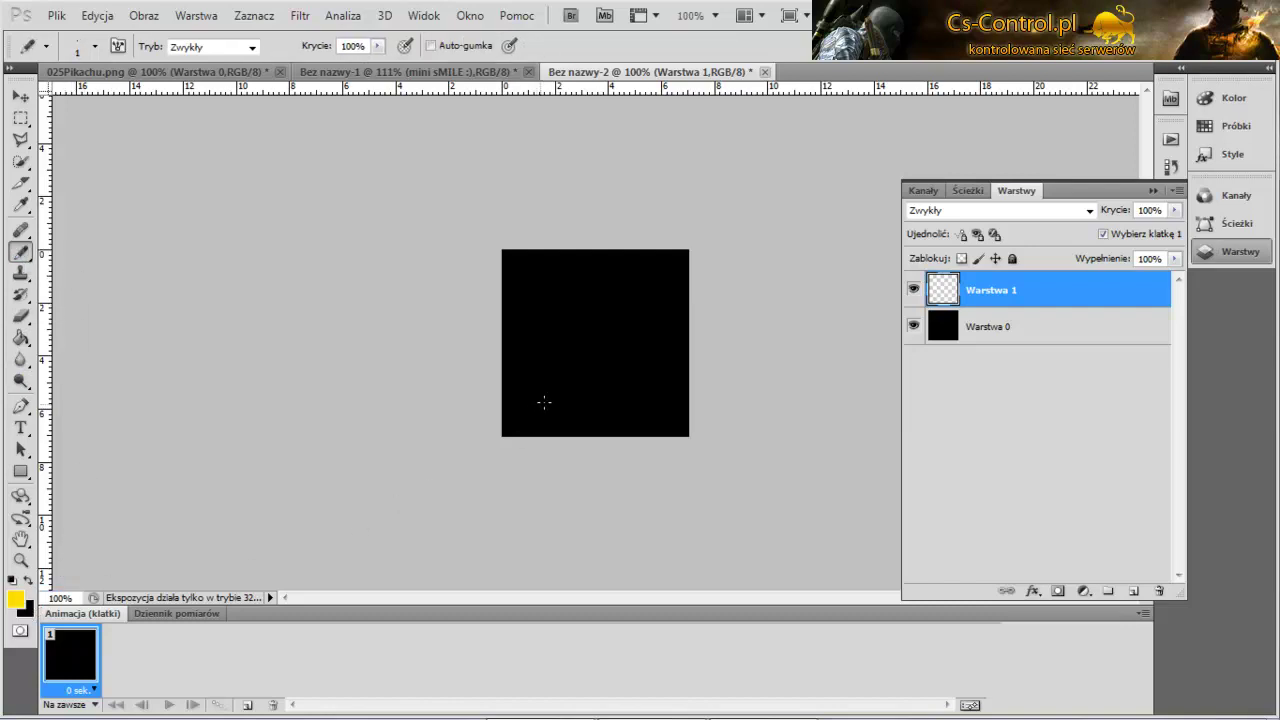
mouse_move(535, 268)
left_mouse_down()
mouse_move(590, 311)
mouse_move(655, 395)
mouse_move(655, 330)
mouse_move(590, 425)
mouse_move(557, 425)
mouse_move(510, 330)
mouse_move(545, 415)
mouse_move(685, 300)
mouse_move(611, 404)
mouse_move(688, 392)
mouse_move(660, 428)
mouse_move(600, 412)
mouse_move(477, 427)
mouse_move(520, 360)
mouse_move(630, 380)
mouse_move(612, 330)
mouse_move(550, 405)
mouse_move(660, 435)
mouse_move(540, 425)
mouse_move(603, 400)
mouse_move(530, 438)
mouse_move(673, 340)
left_mouse_up()
mouse_move(686, 285)
left_mouse_down()
mouse_move(654, 260)
mouse_move(500, 262)
mouse_move(612, 258)
mouse_move(502, 300)
mouse_move(536, 325)
mouse_move(515, 340)
mouse_move(540, 372)
mouse_move(530, 405)
mouse_move(620, 405)
mouse_move(600, 330)
mouse_move(550, 335)
mouse_move(578, 385)
left_mouse_up()
mouse_move(570, 320)
left_mouse_down()
mouse_move(610, 370)
mouse_move(615, 320)
mouse_move(600, 365)
mouse_move(612, 340)
mouse_move(590, 360)
mouse_move(622, 375)
mouse_move(635, 340)
mouse_move(580, 370)
mouse_move(565, 325)
mouse_move(556, 360)
mouse_move(585, 415)
mouse_move(645, 360)
mouse_move(685, 290)
mouse_move(638, 255)
mouse_move(630, 315)
mouse_move(660, 272)
mouse_move(535, 255)
mouse_move(512, 288)
mouse_move(570, 272)
mouse_move(510, 304)
mouse_move(544, 305)
mouse_move(512, 418)
mouse_move(525, 430)
left_mouse_up()
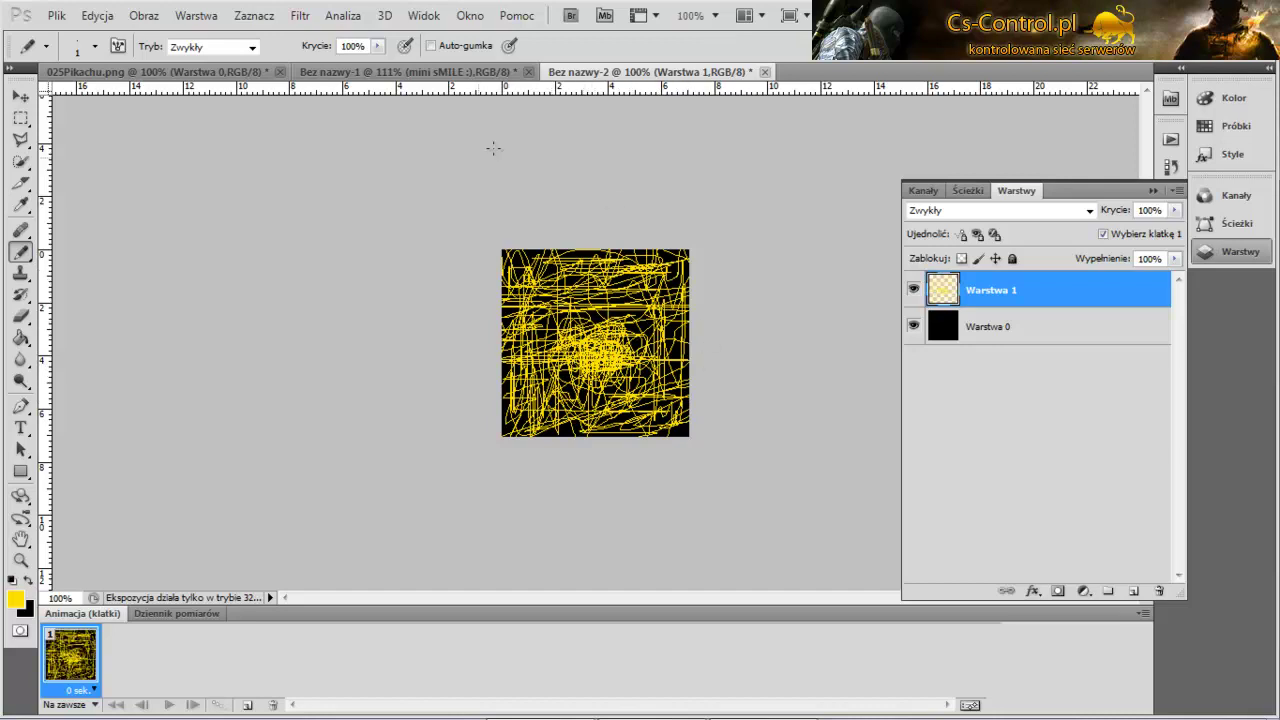
- Apply Rozmycie promieniste to the scribbles at amount 100 with the Powiększenie method
left_click(300, 15)
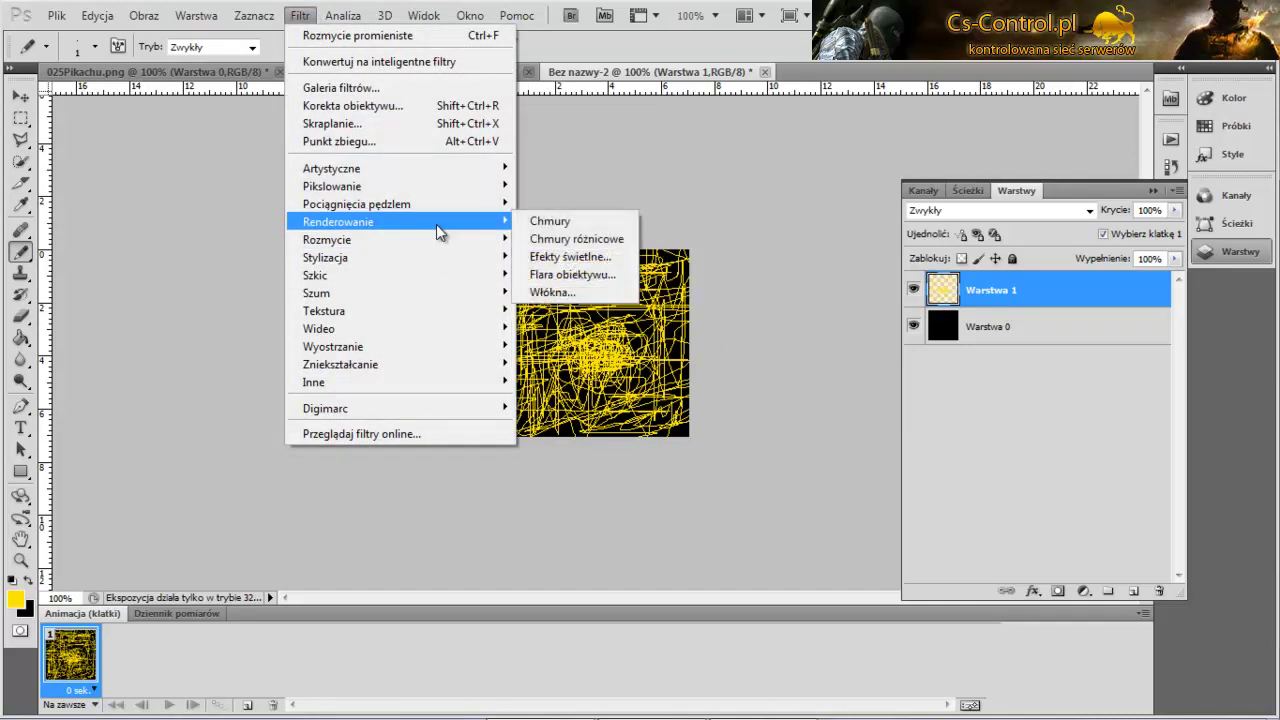
mouse_move(400, 240)
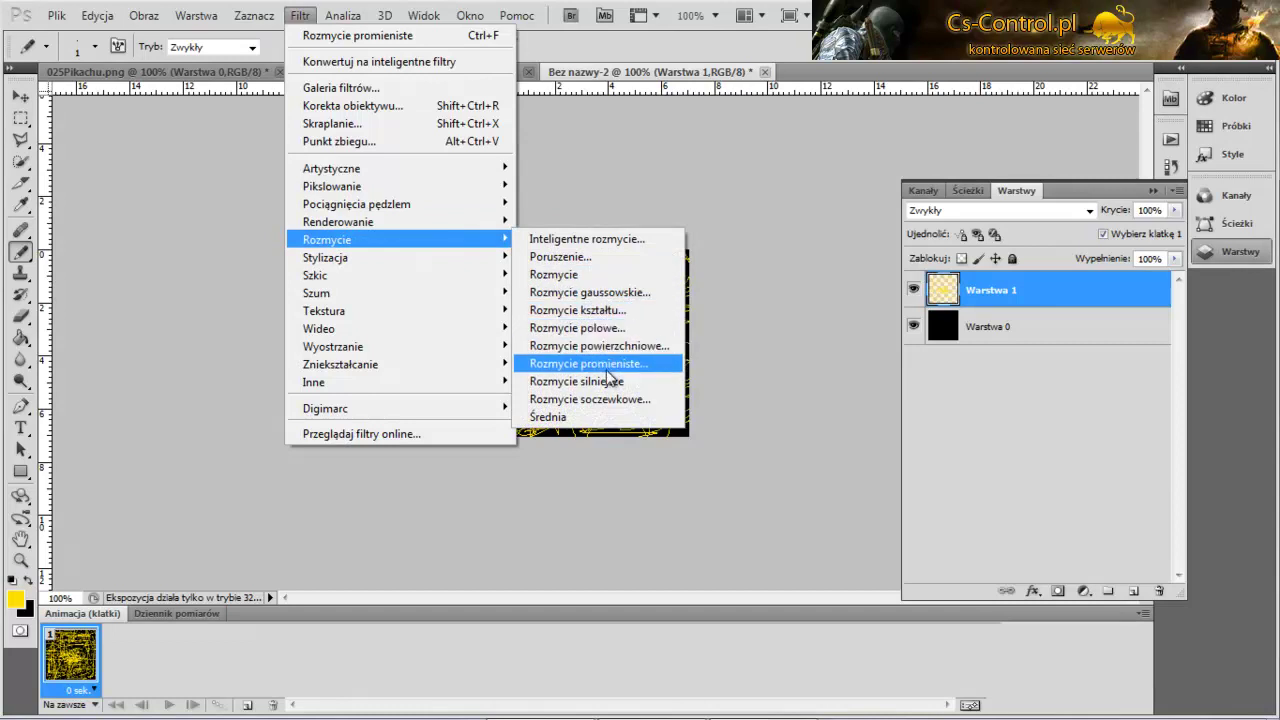
left_click(622, 366)
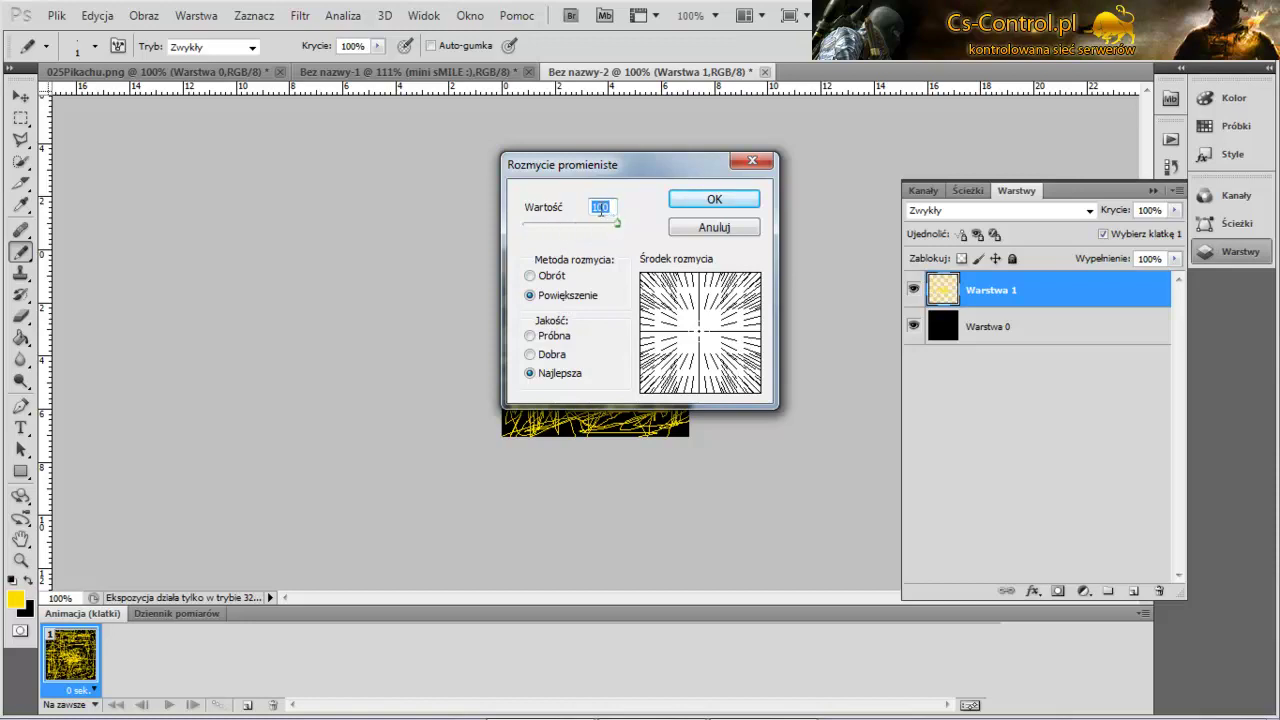
left_click(580, 295)
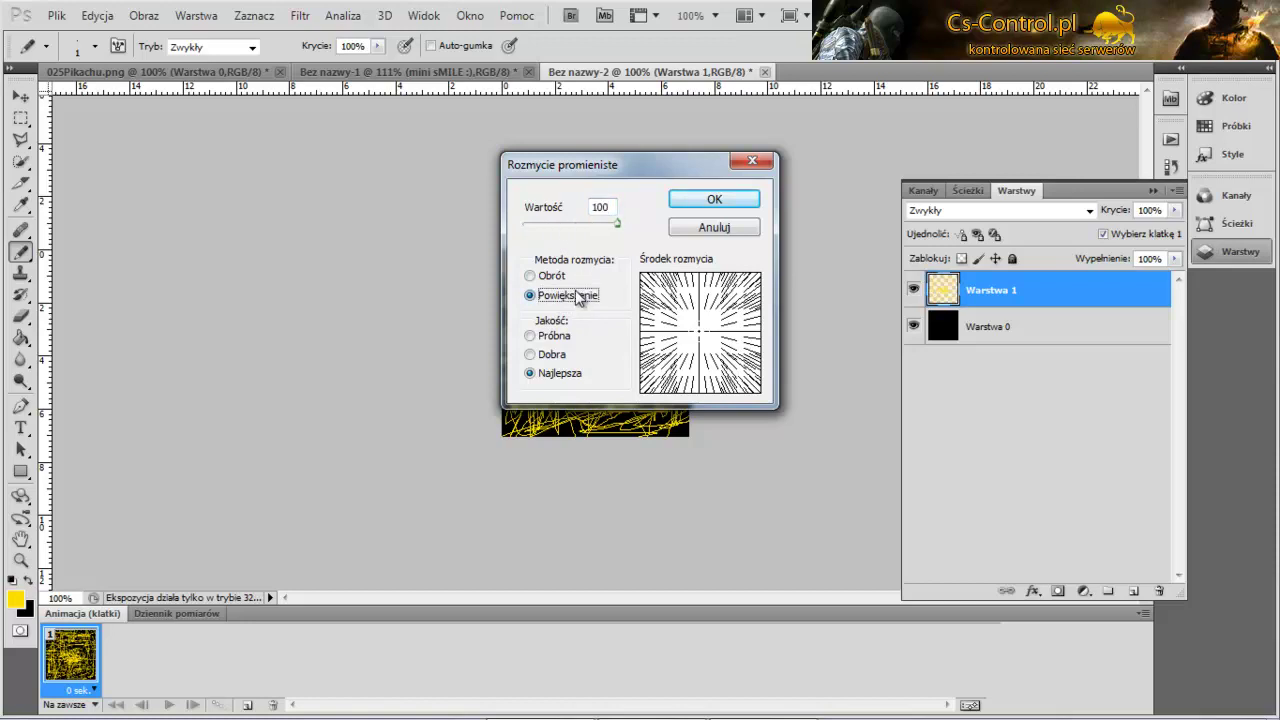
left_click(712, 200)
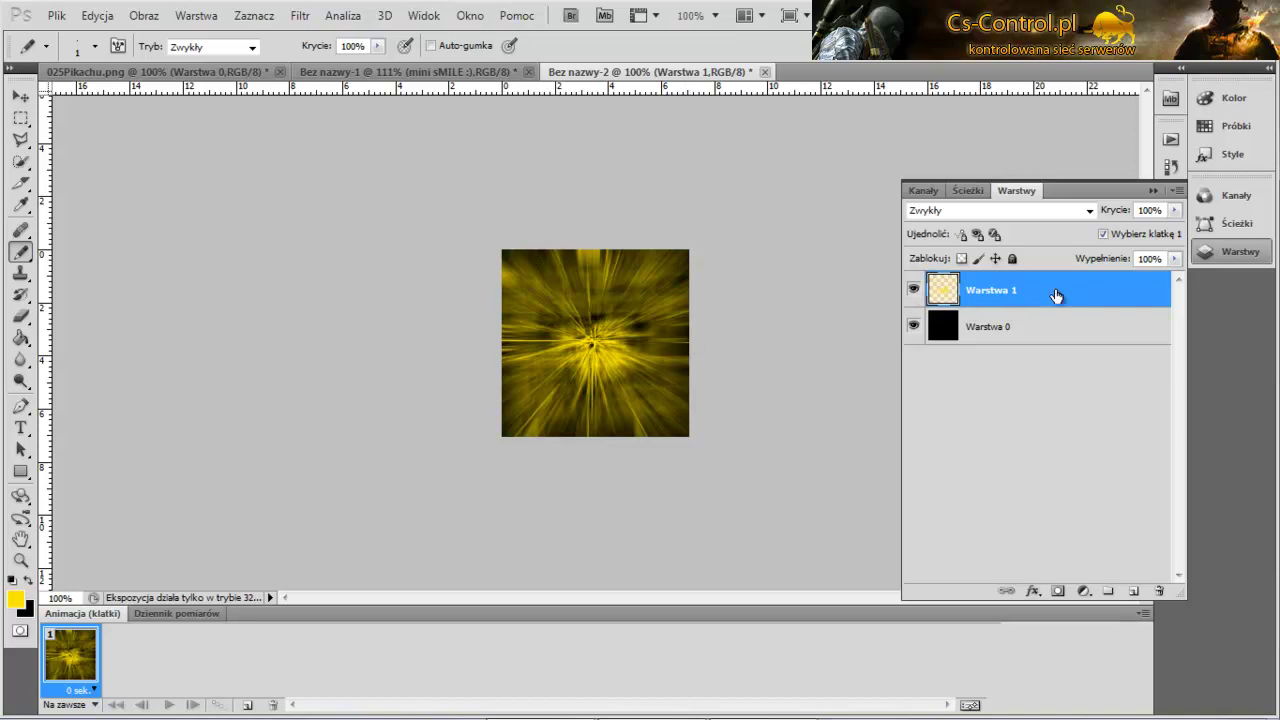
- Duplicate the burst layer in Nakładka blend mode and add an empty layer on top
key("ctrl+j")
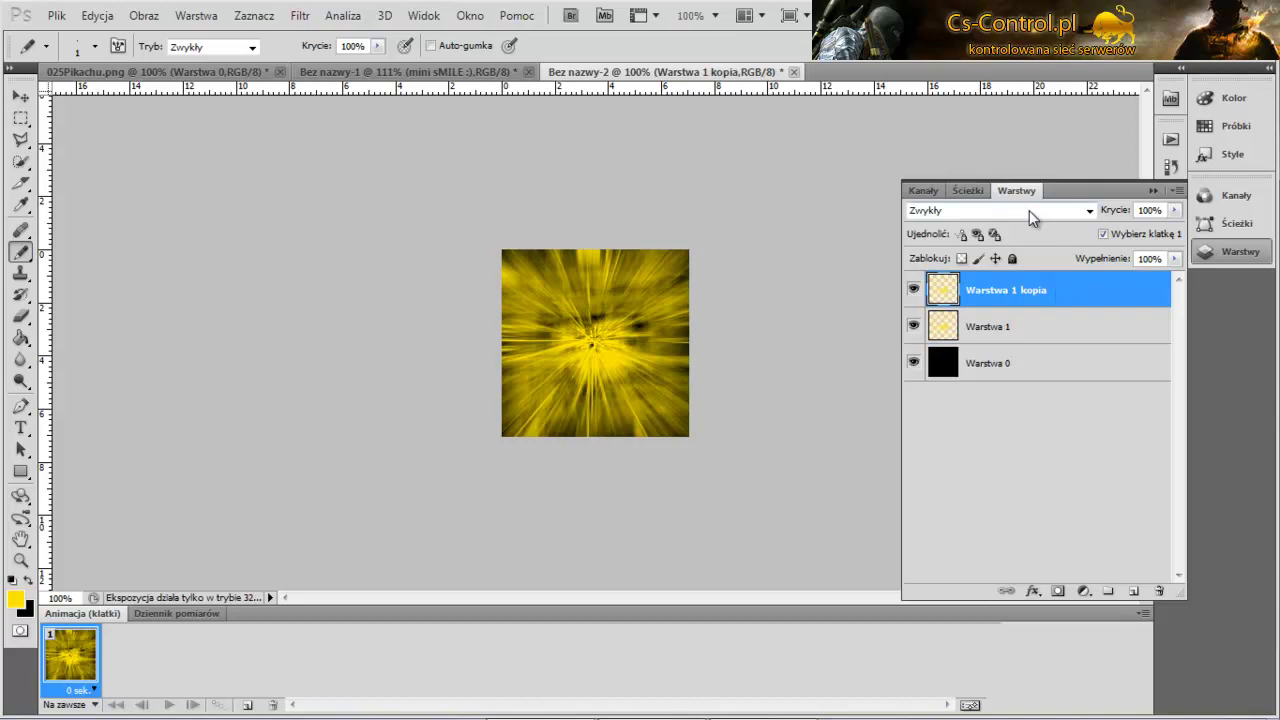
left_click(1031, 213)
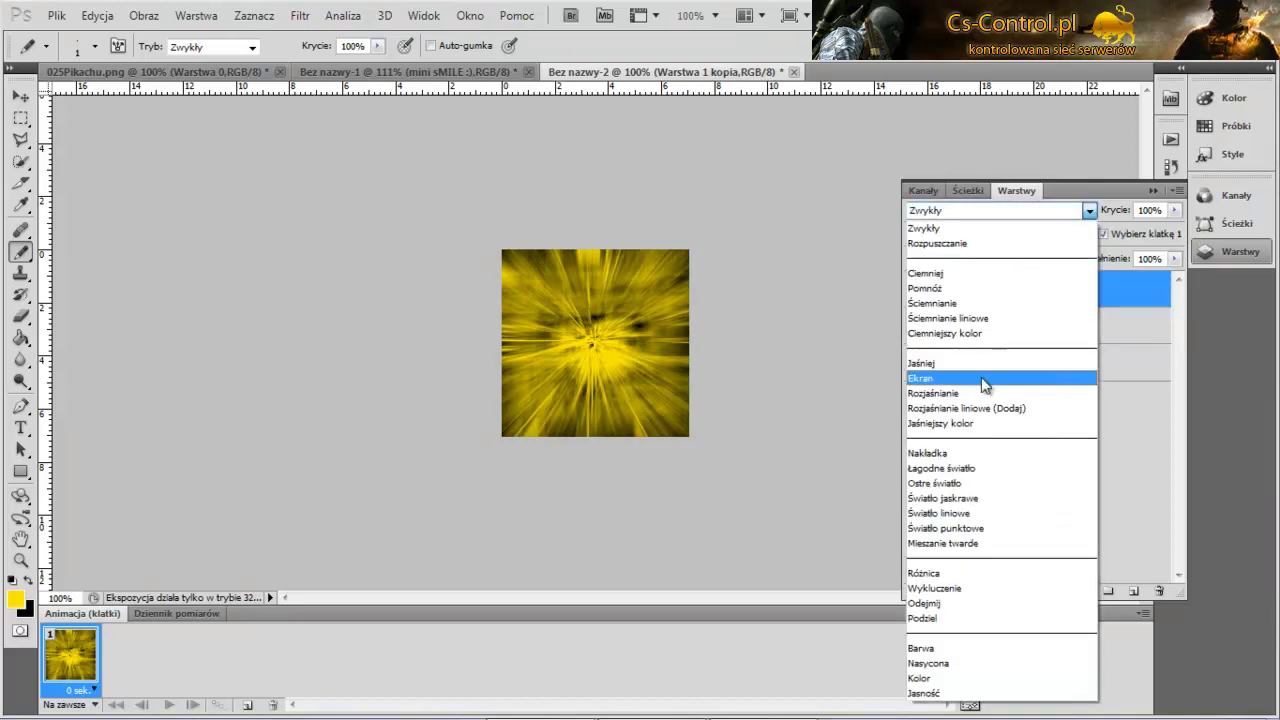
left_click(949, 460)
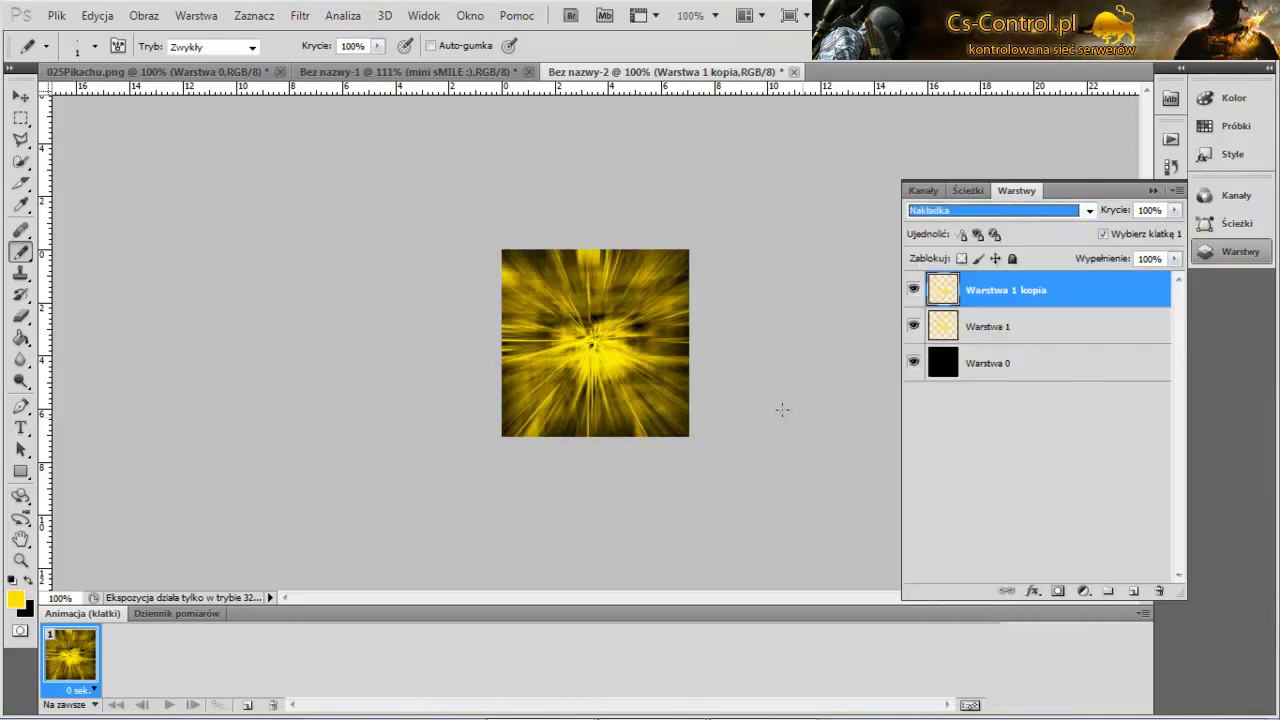
left_click(1133, 591)
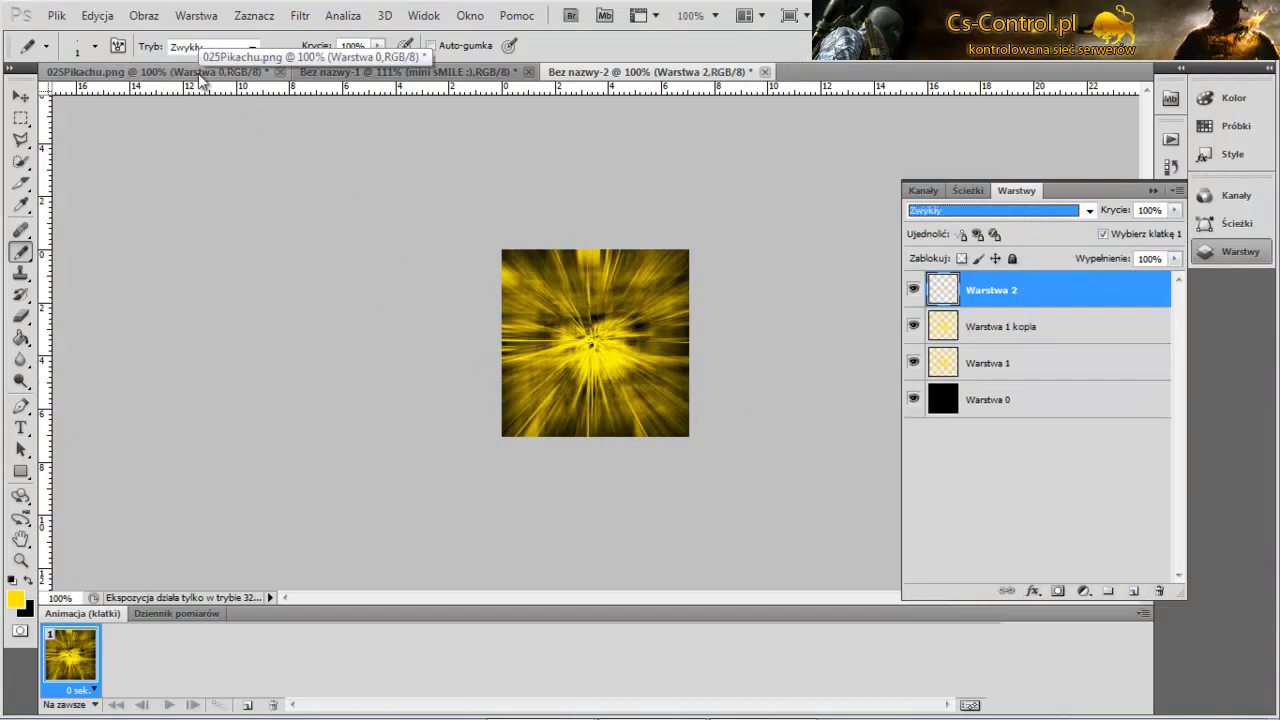
- Paste the Pikachu image from 025Pikachu.png into the burst document's empty top layer
key("ctrl+Tab")
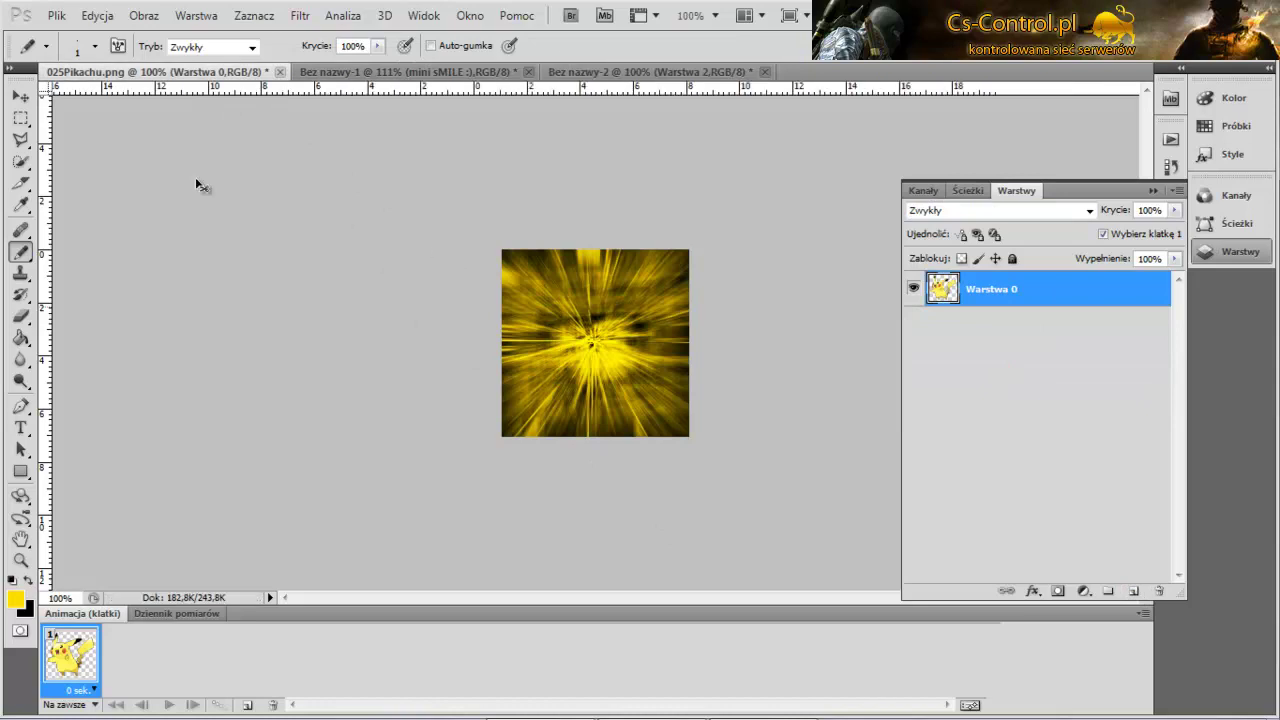
left_click(660, 75)
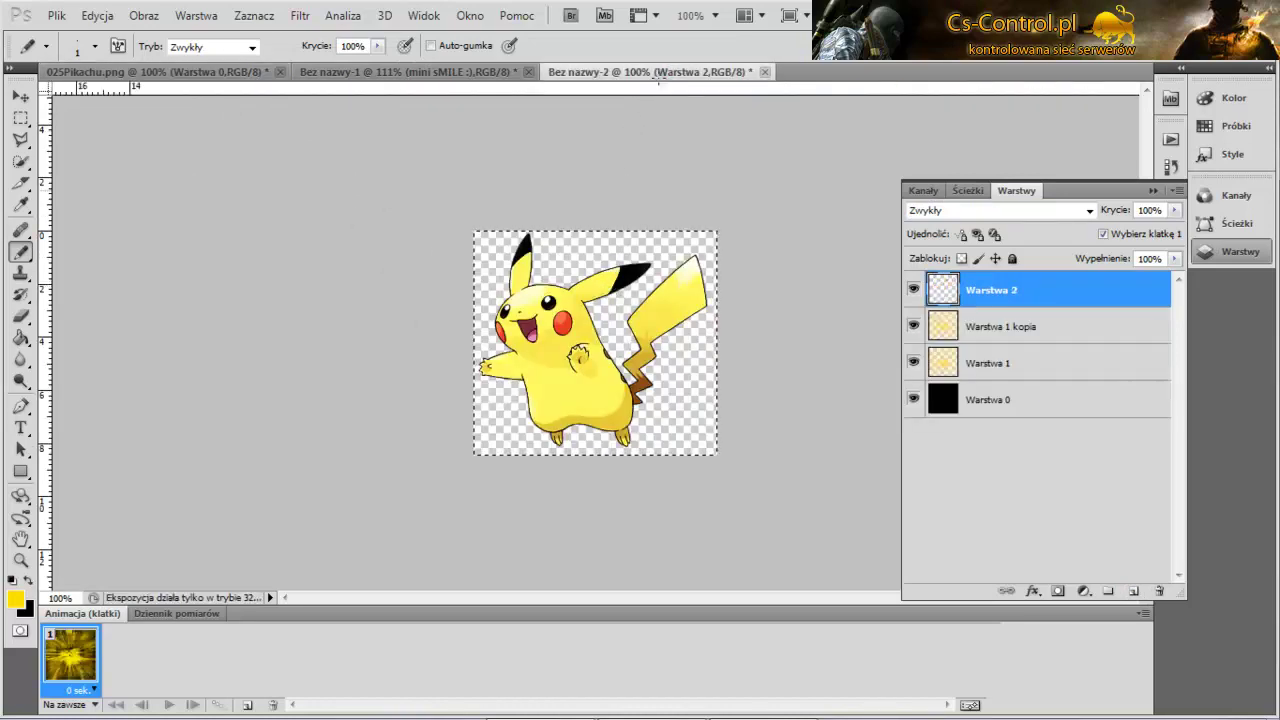
key("ctrl+v")
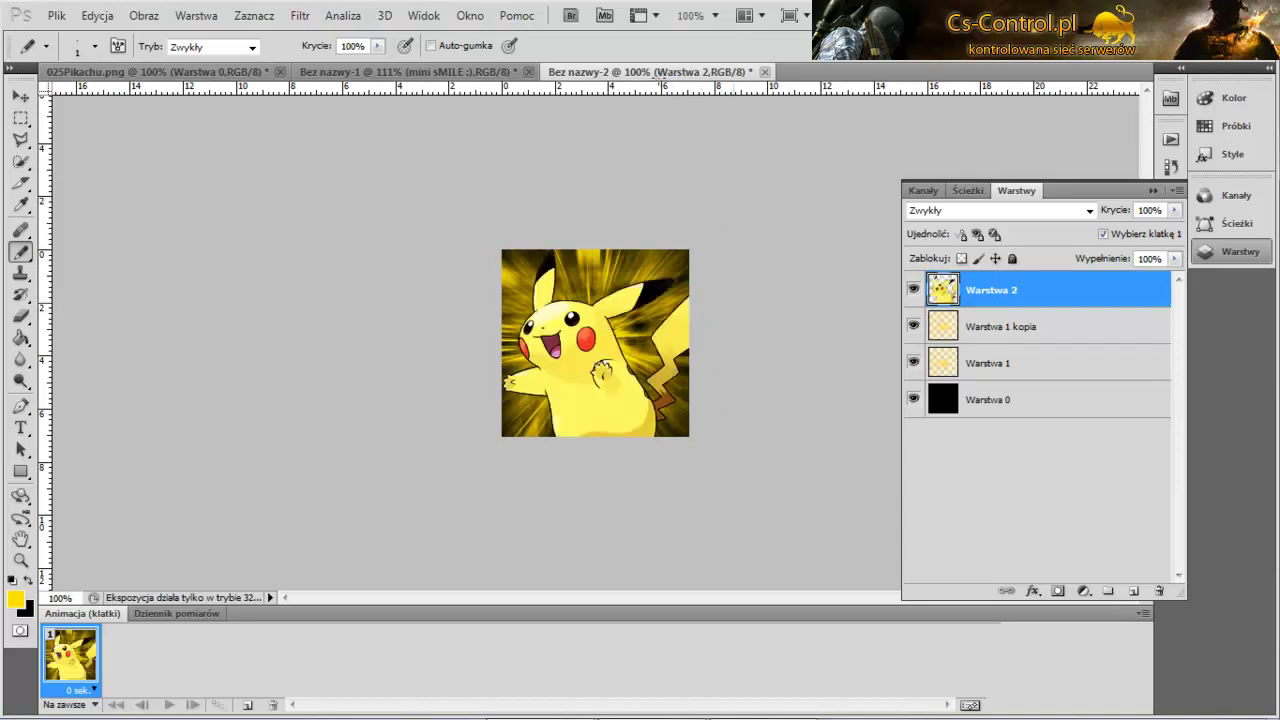
- Scale Pikachu down to about 55% and nudge it to the centre of the burst
key("ctrl+t")
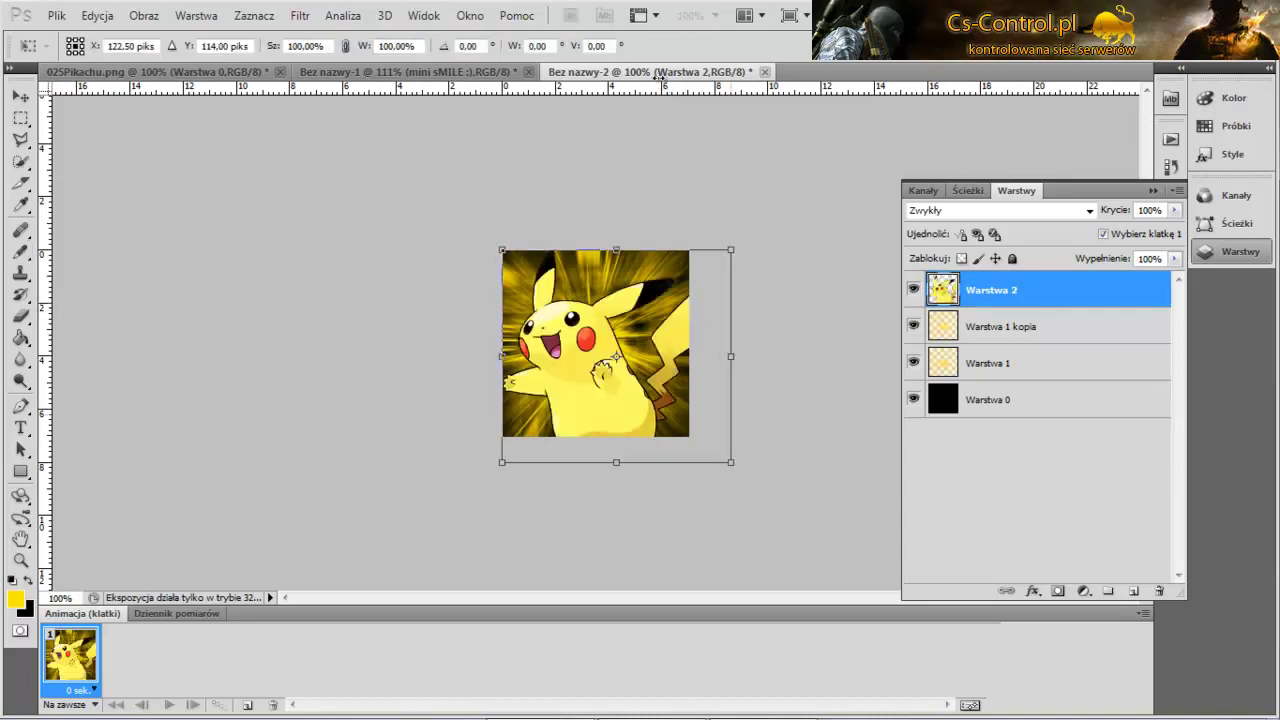
left_click_drag(731, 462, 681, 412)
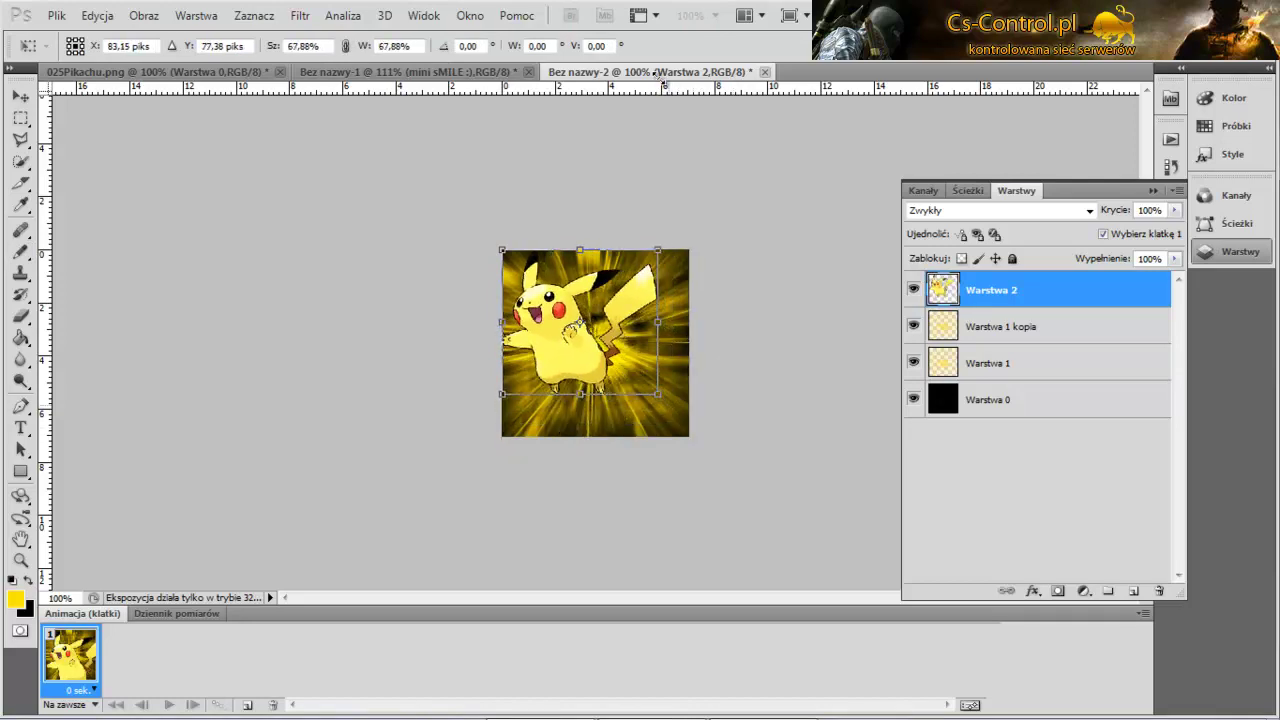
left_click_drag(525, 411, 537, 394)
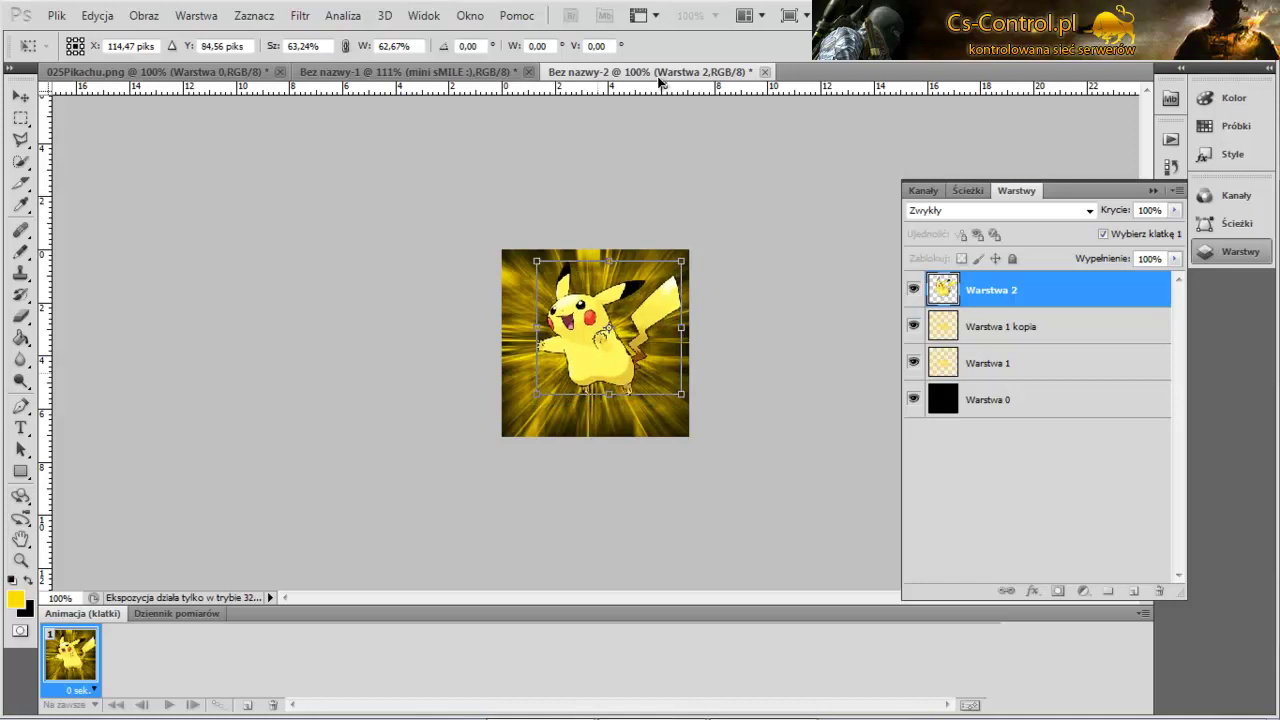
left_click_drag(681, 394, 663, 377)
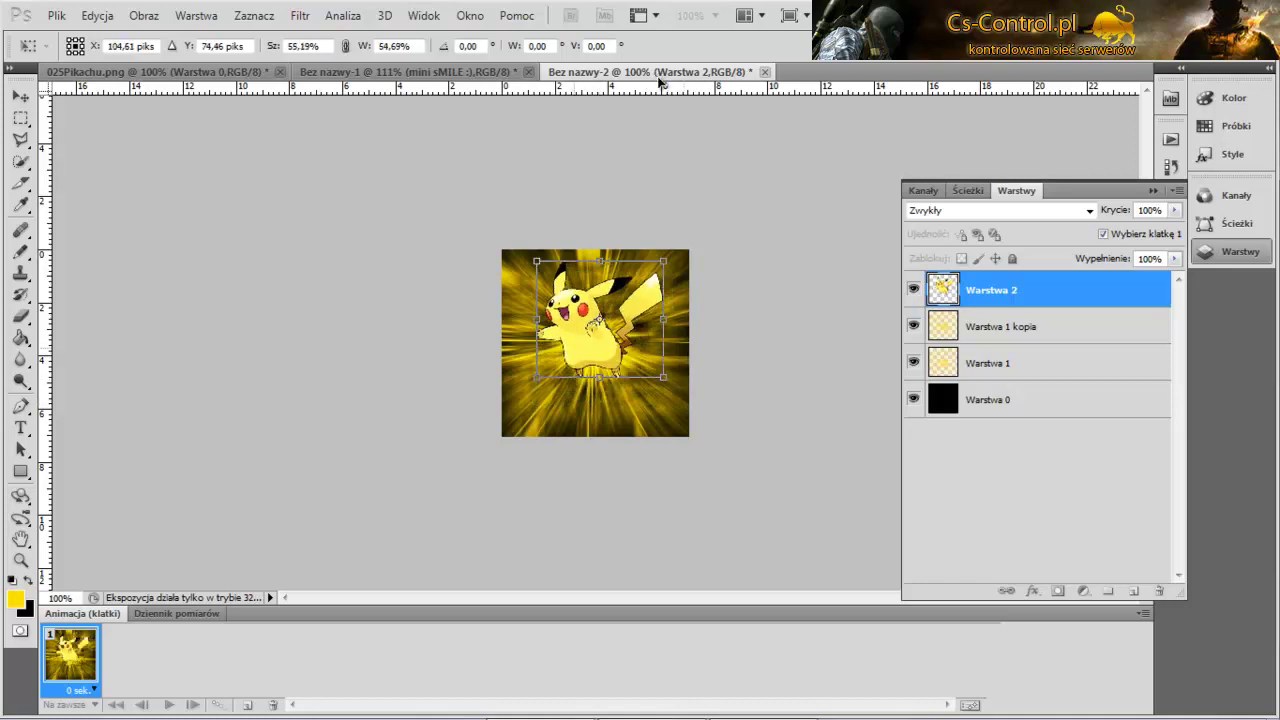
key("Down")
key("Down")
key("Down")
key("Right")
key("Right")
key("Right")
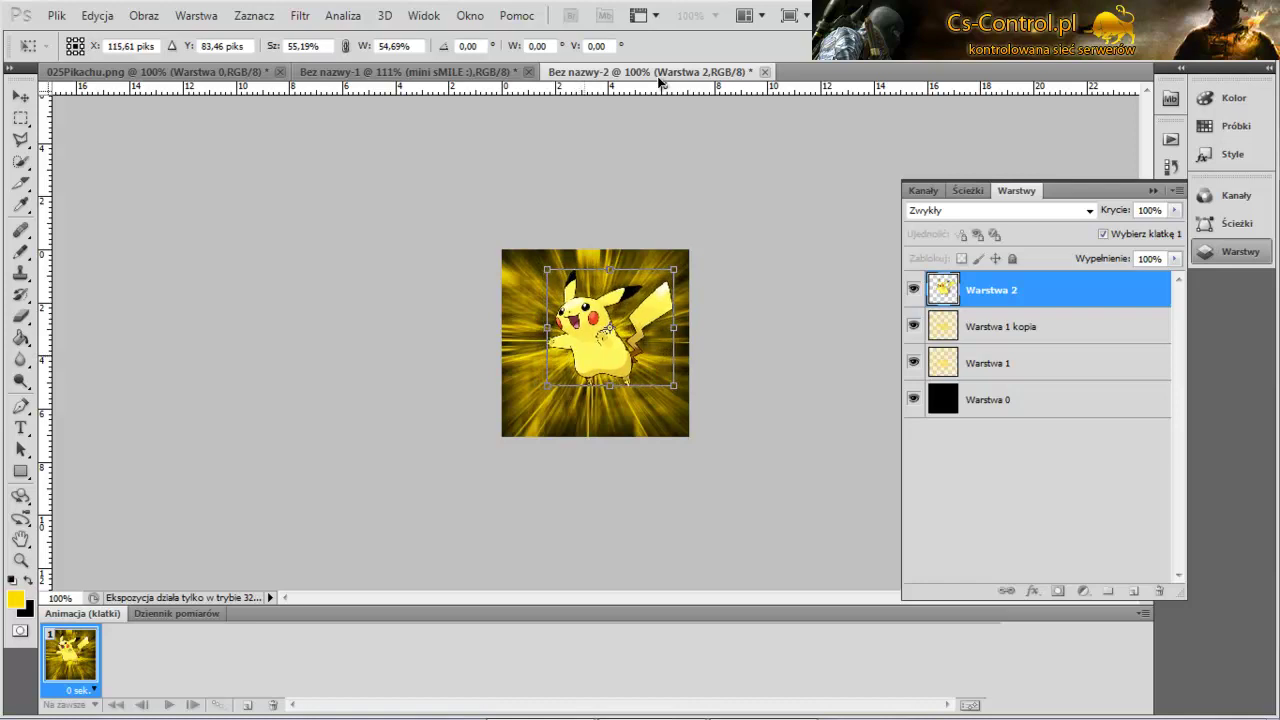
key("Down")
key("Down")
key("Down")
key("Right")
key("Right")
key("Right")
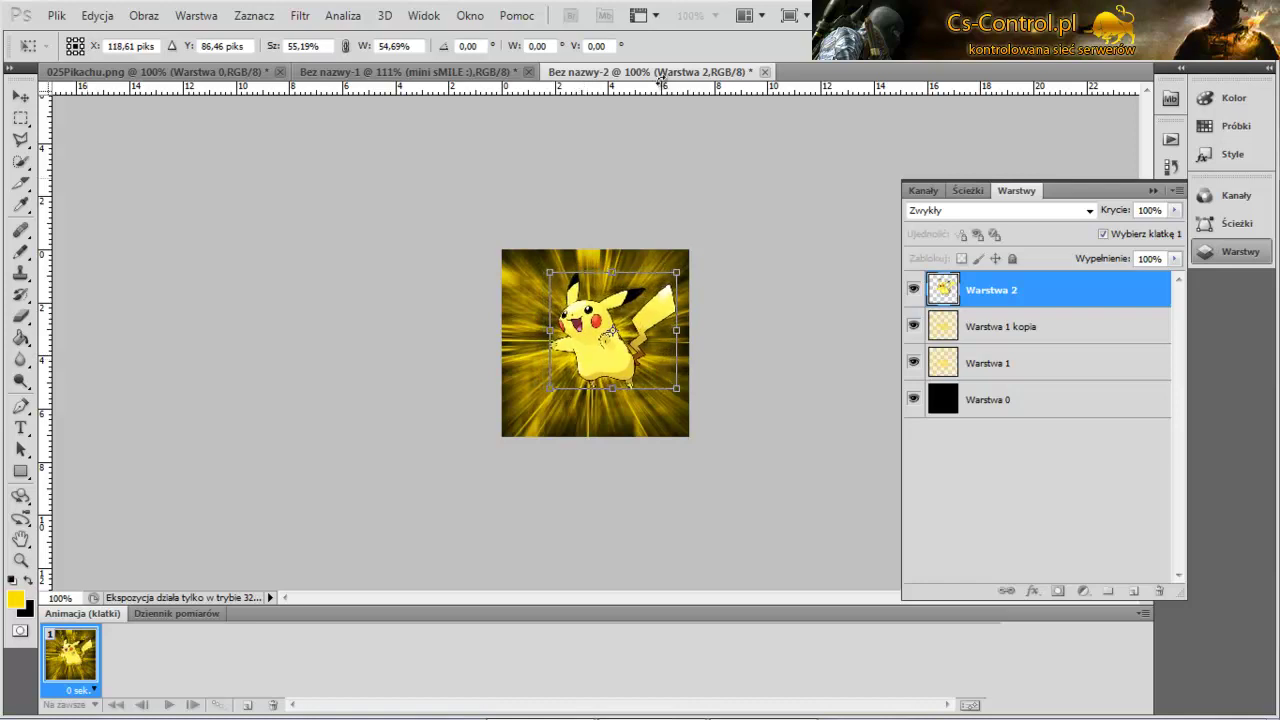
key("v")
key("Return")
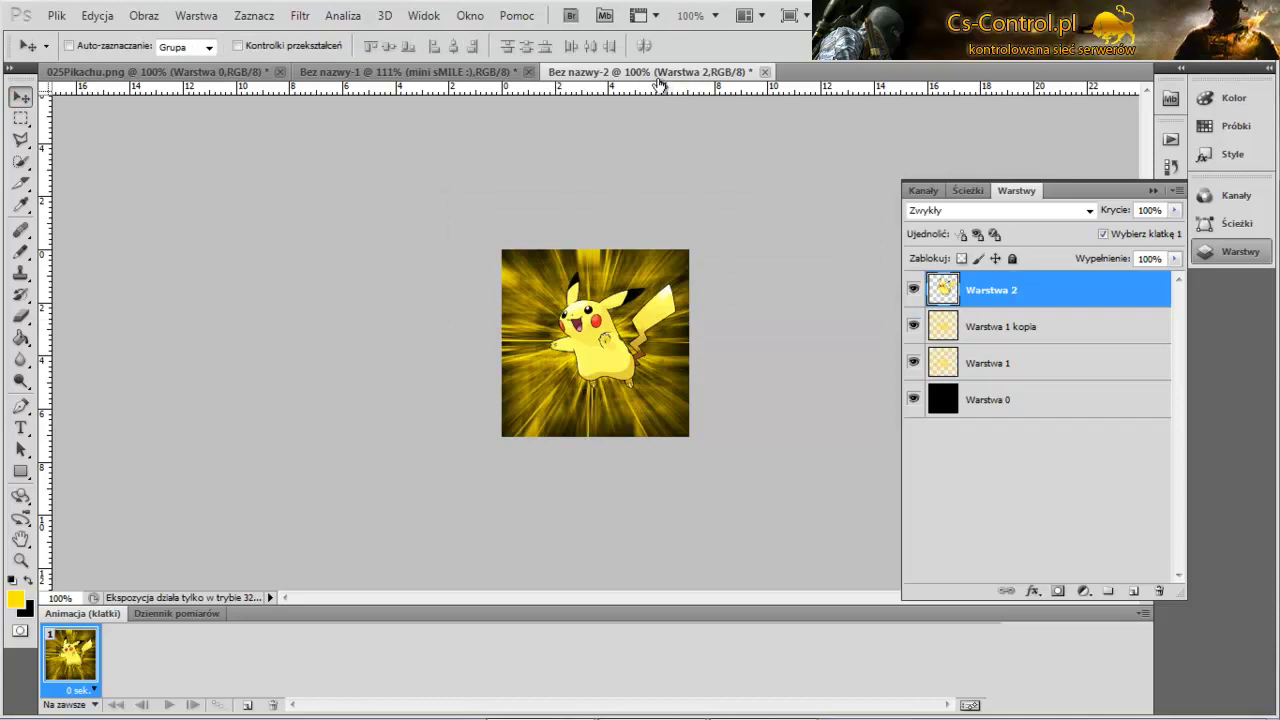
- Duplicate the Pikachu layer in Nakładka mode and reselect Warstwa 2 beneath it
key("ctrl+j")
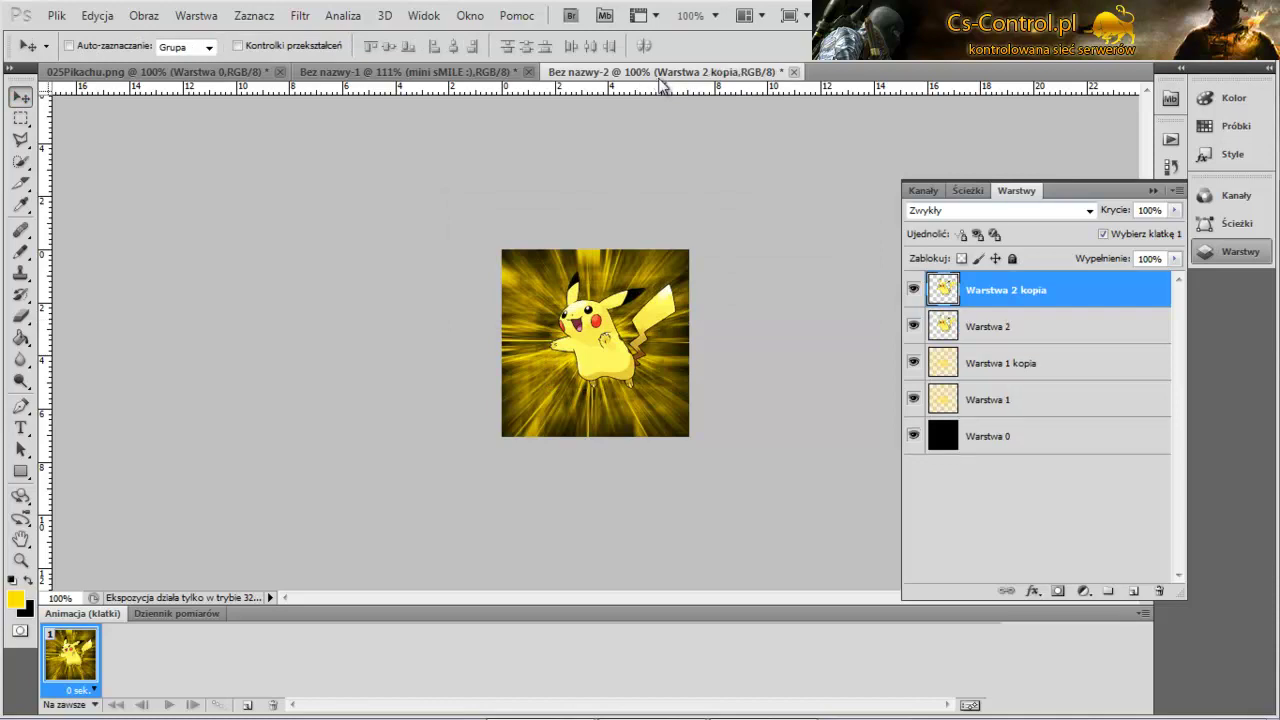
left_click(1000, 210)
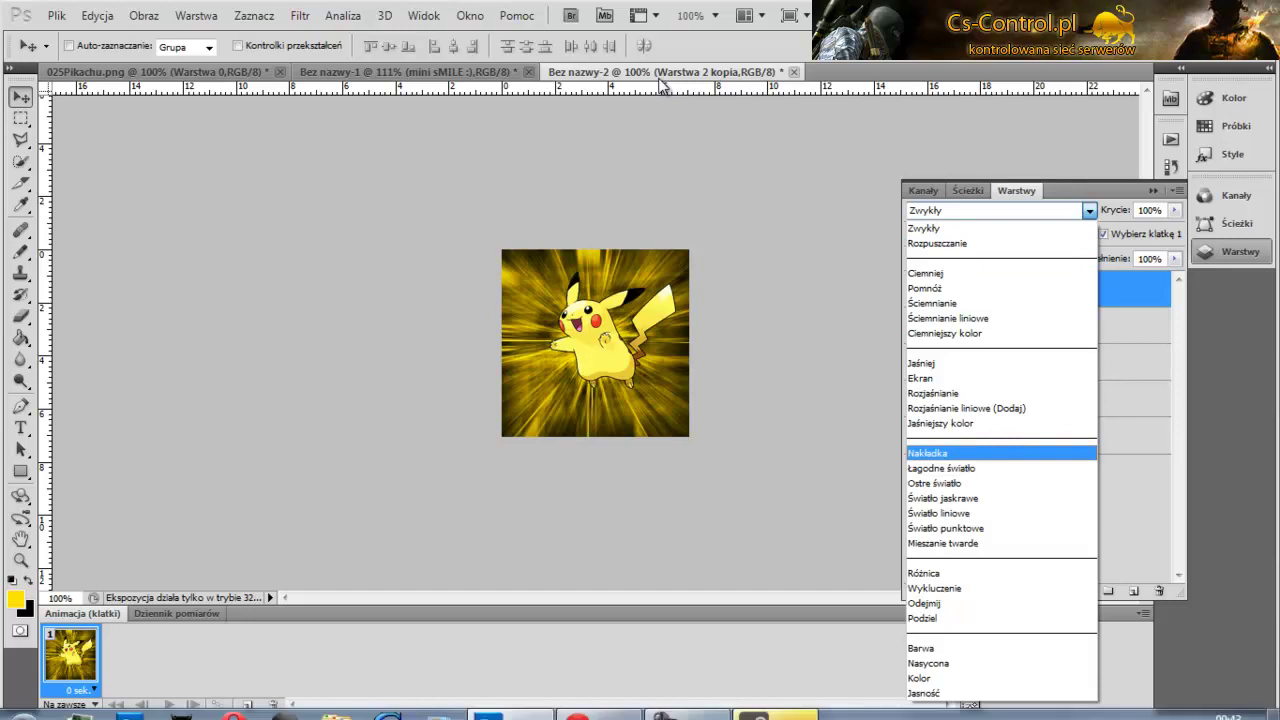
key("Return")
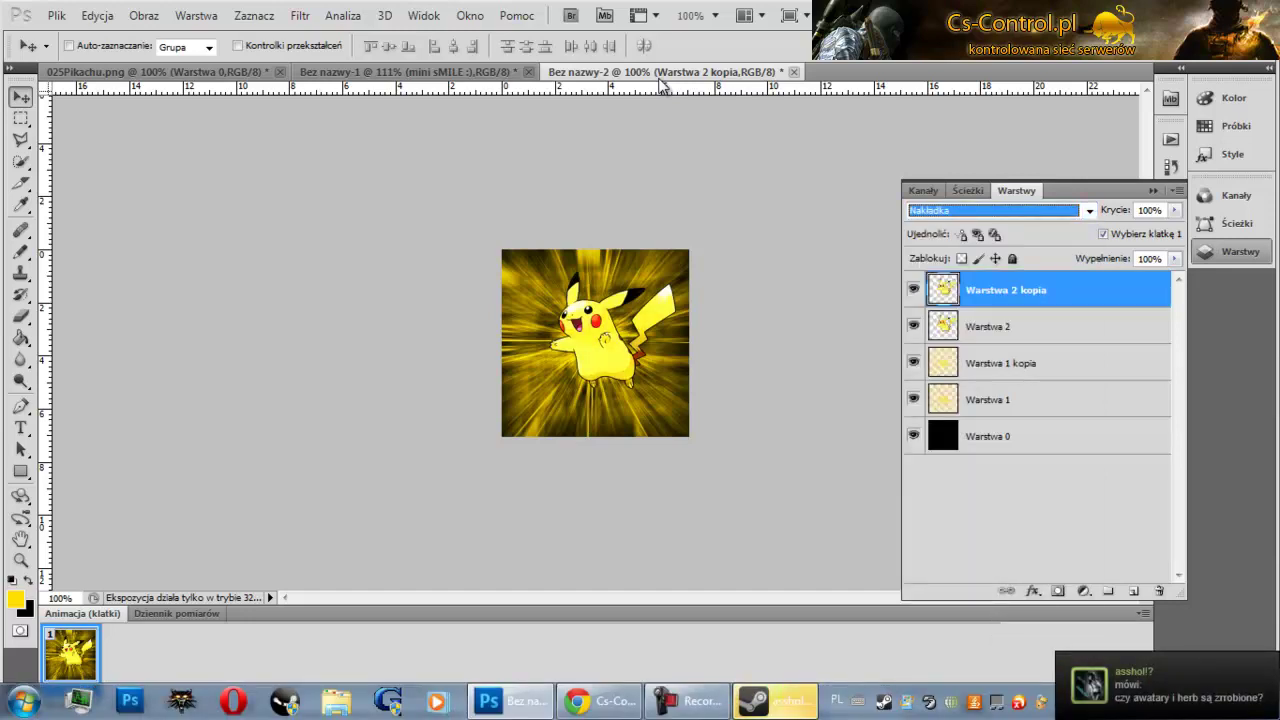
key("Escape")
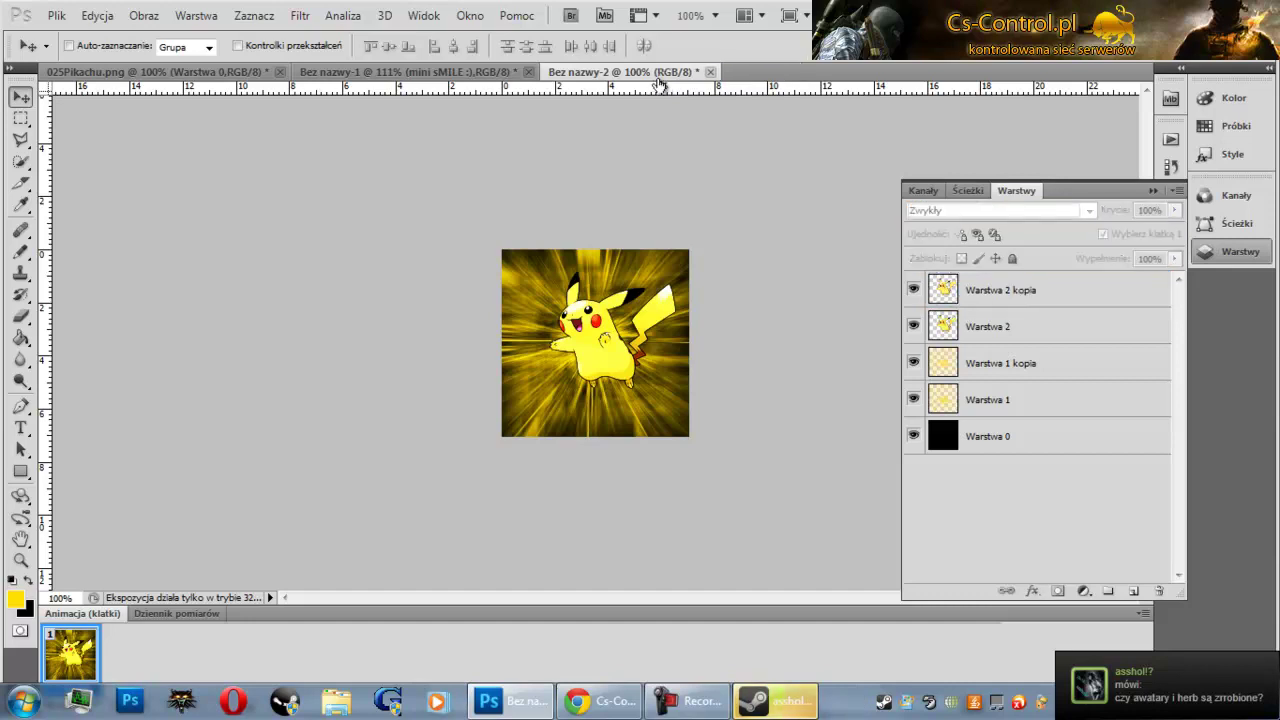
key("ctrl+z")
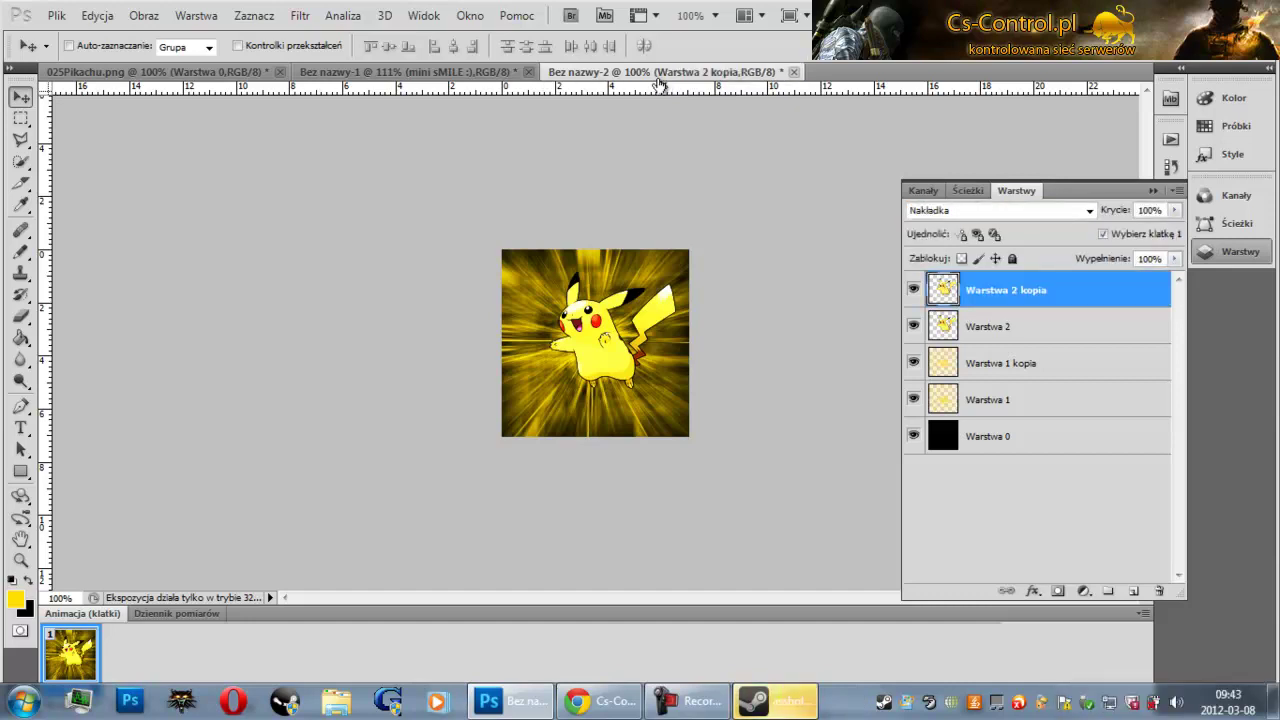
key("ctrl+alt+z")
key("alt+bracketleft")
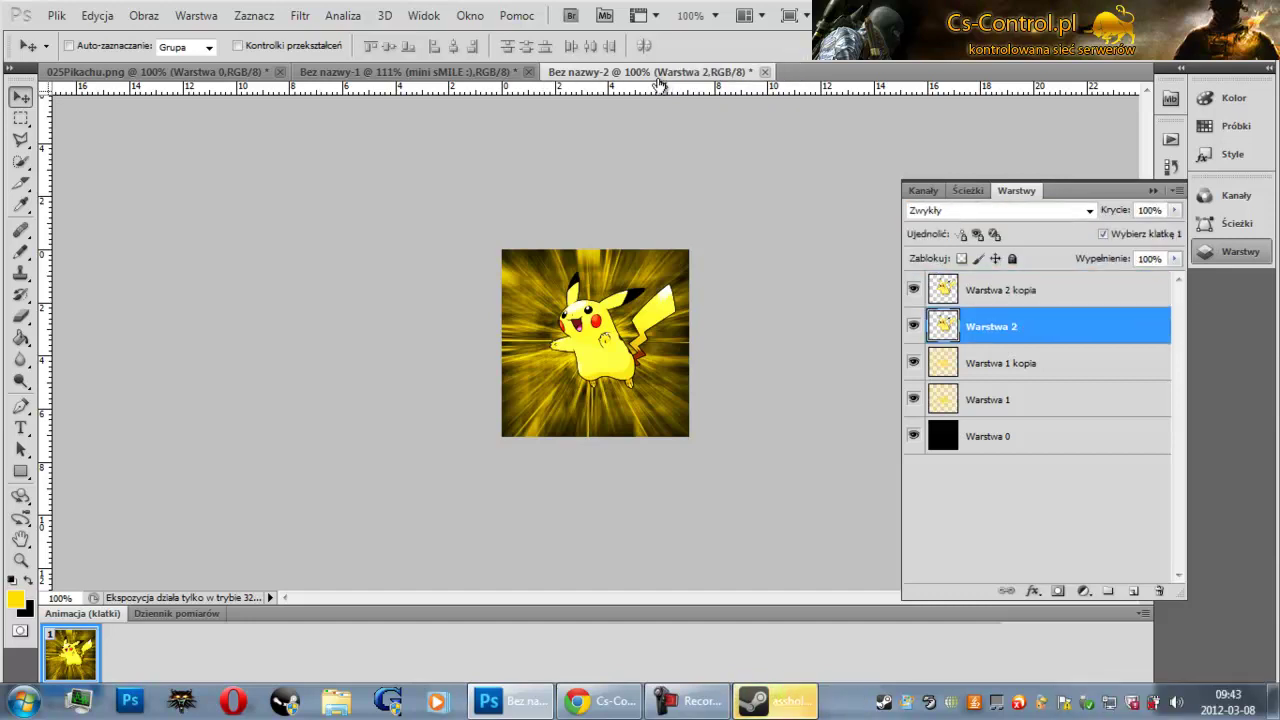
- Erase most of Pikachu from Warstwa 2 with a soft 41 px eraser
key("b")
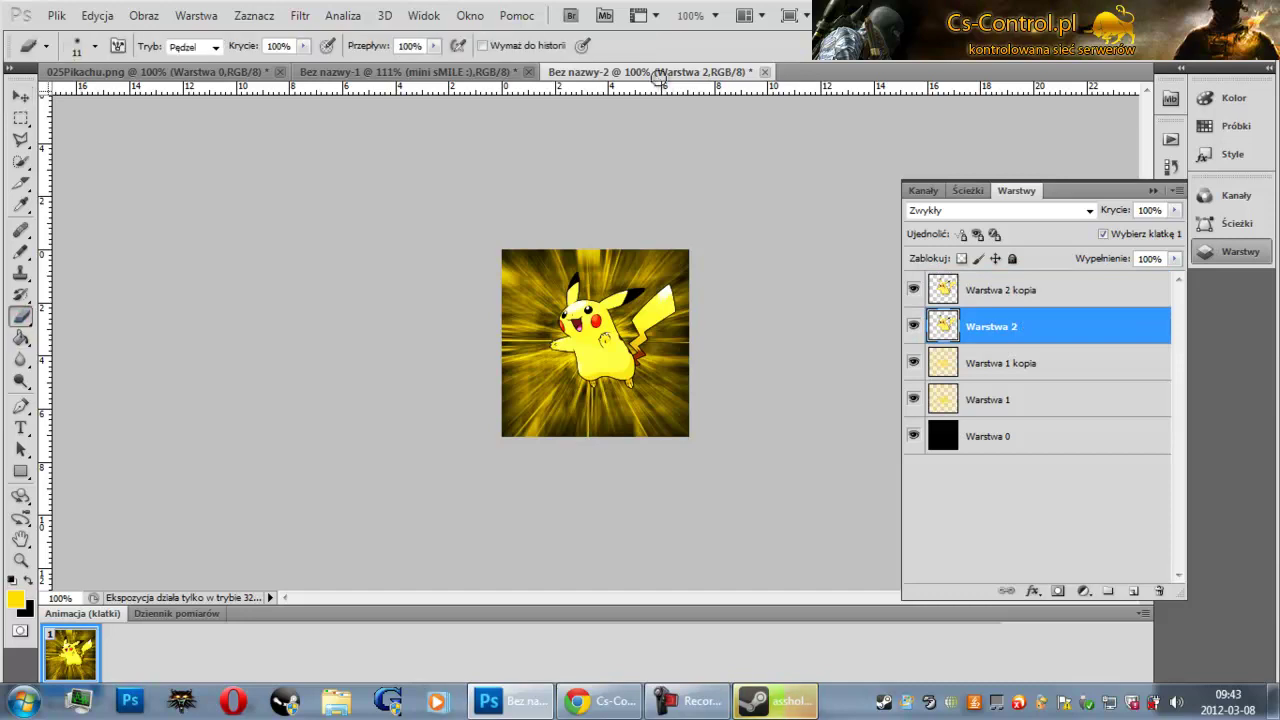
key("Return")
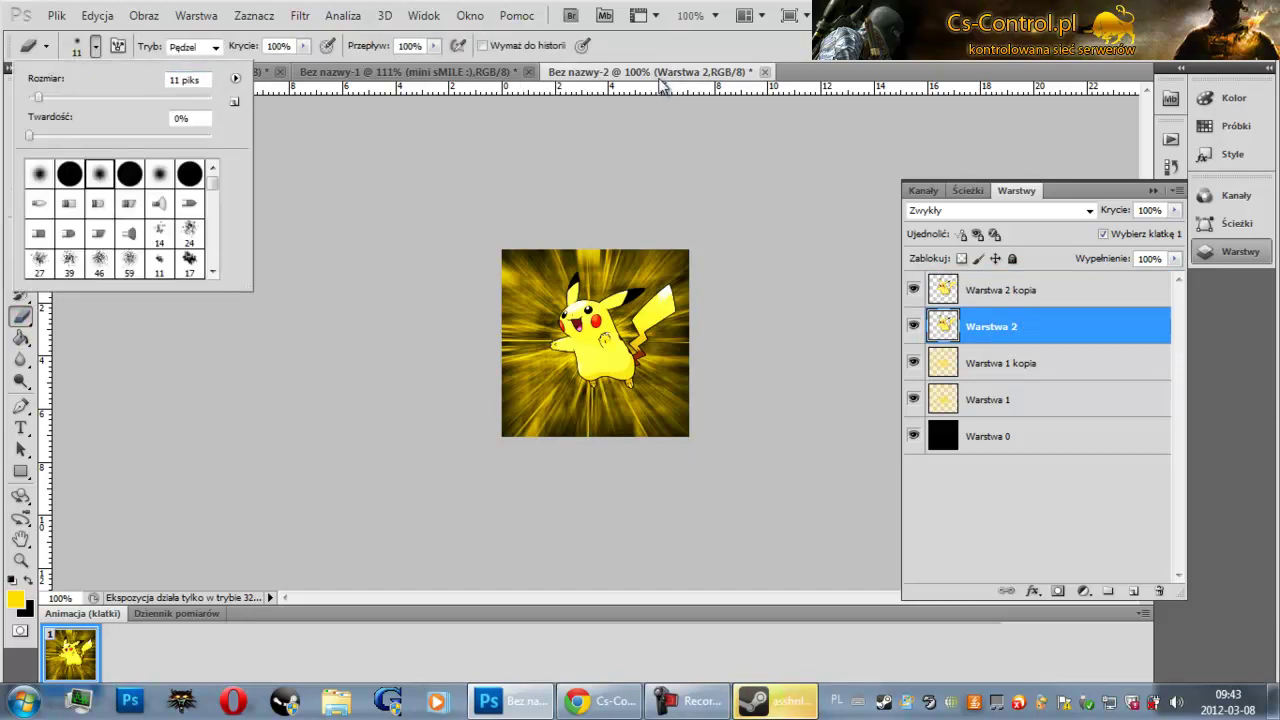
type("49")
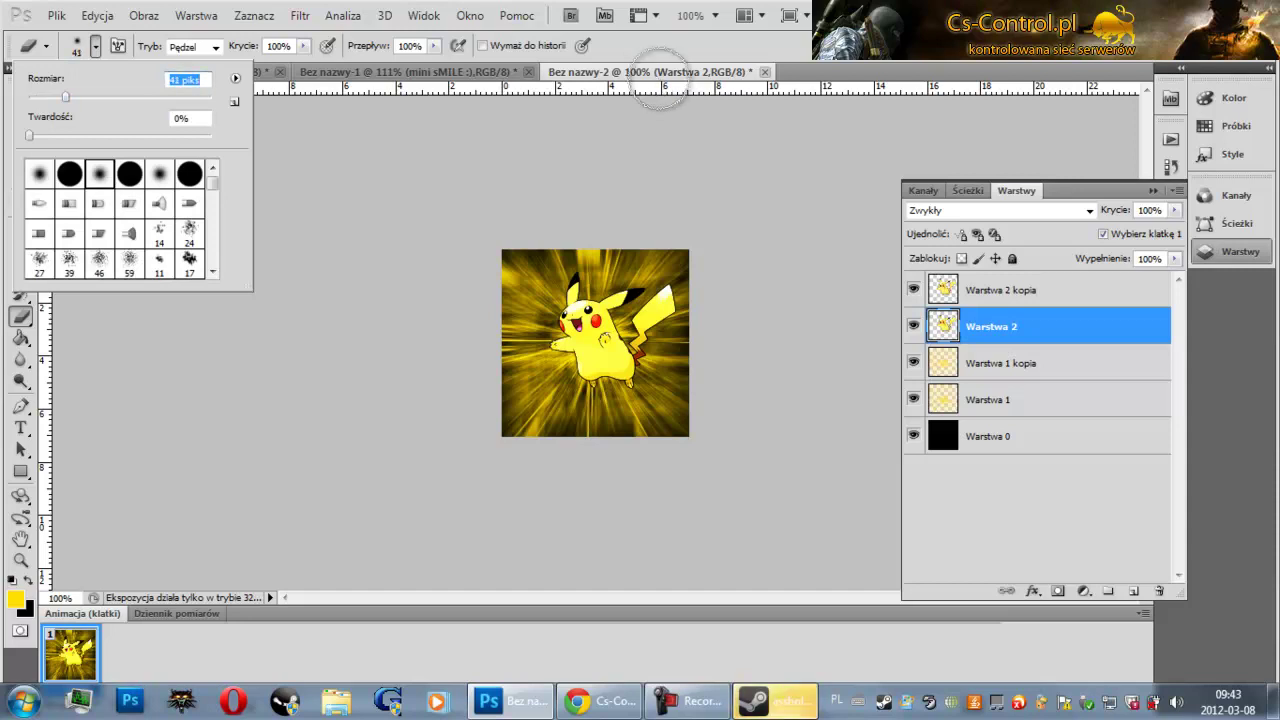
key("Return")
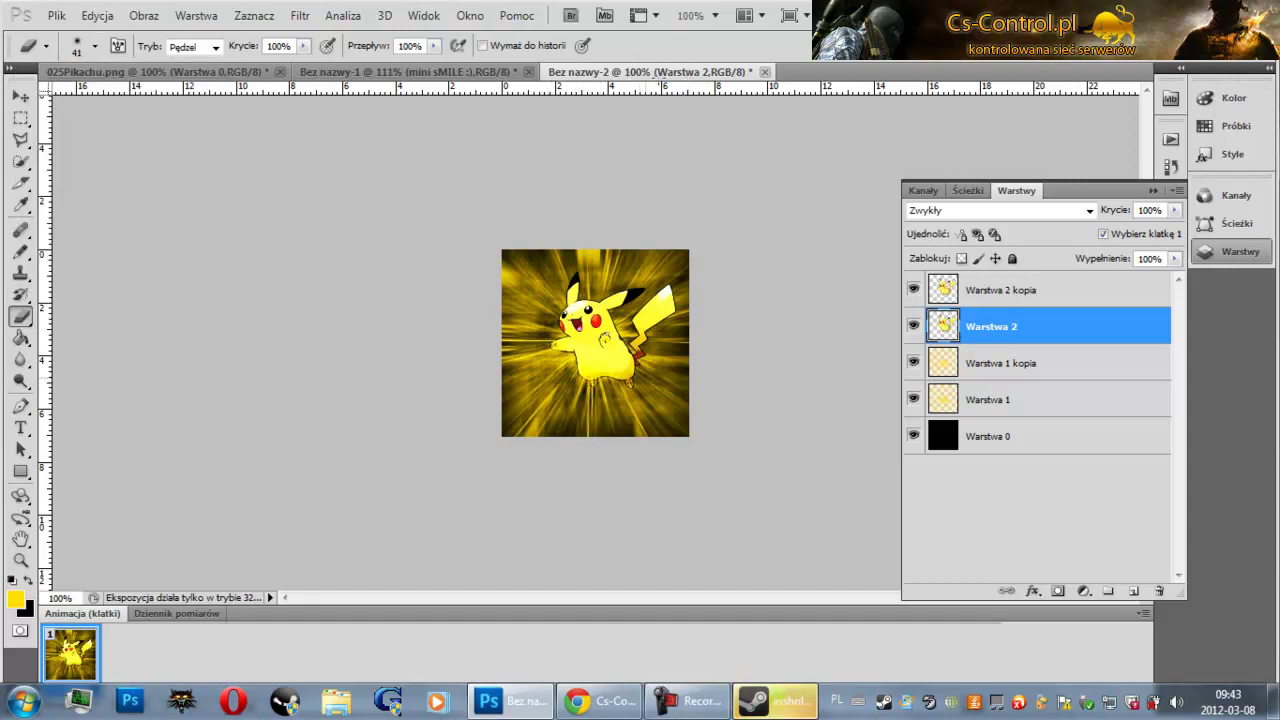
mouse_move(640, 340)
left_mouse_down()
mouse_move(668, 288)
mouse_move(636, 358)
left_mouse_up()
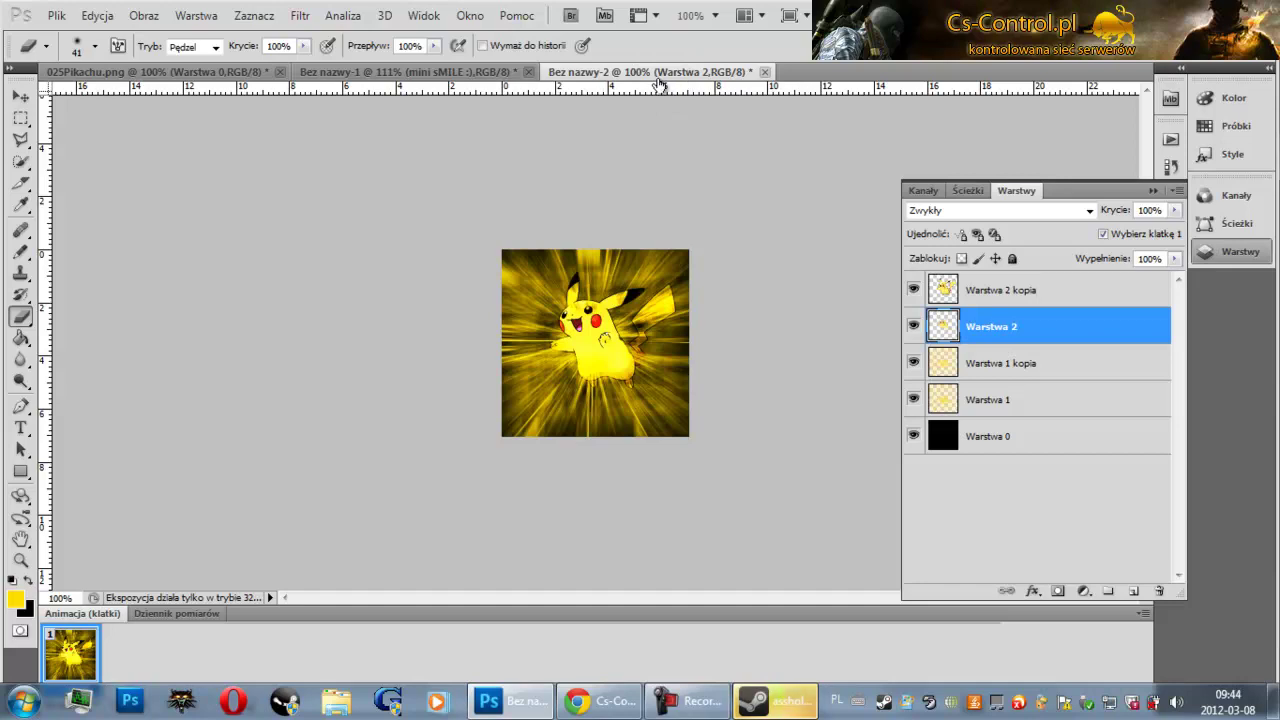
key("alt+bracketright")
- Add a new layer and set up left-aligned yellow Counter-Strike Bold Italic 24 pt text
key("ctrl+shift+alt+n")
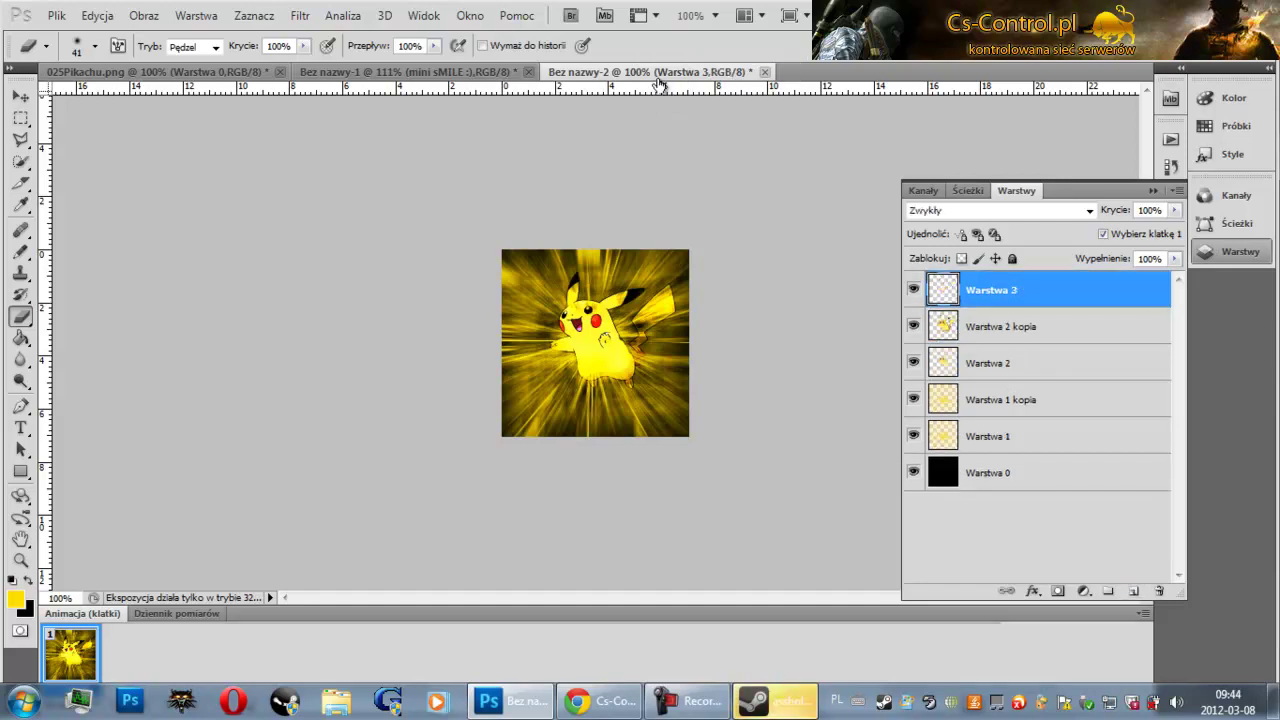
key("t")
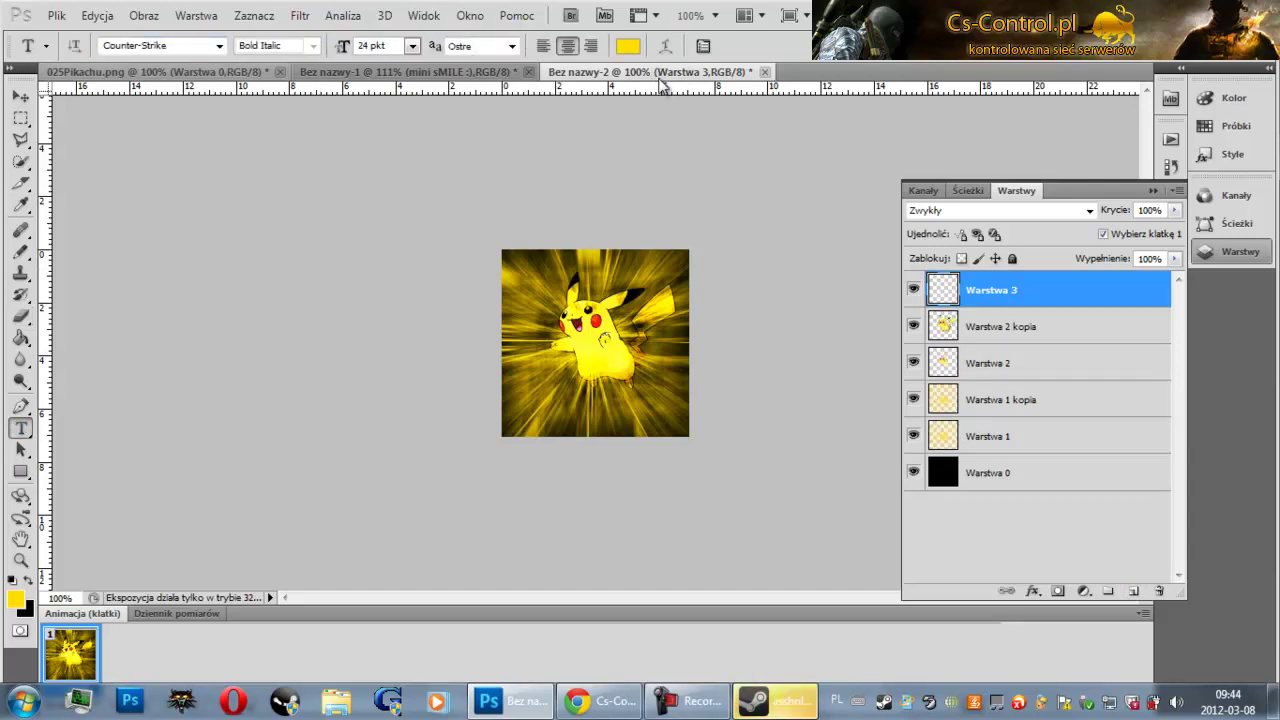
key("ctrl+shift+l")
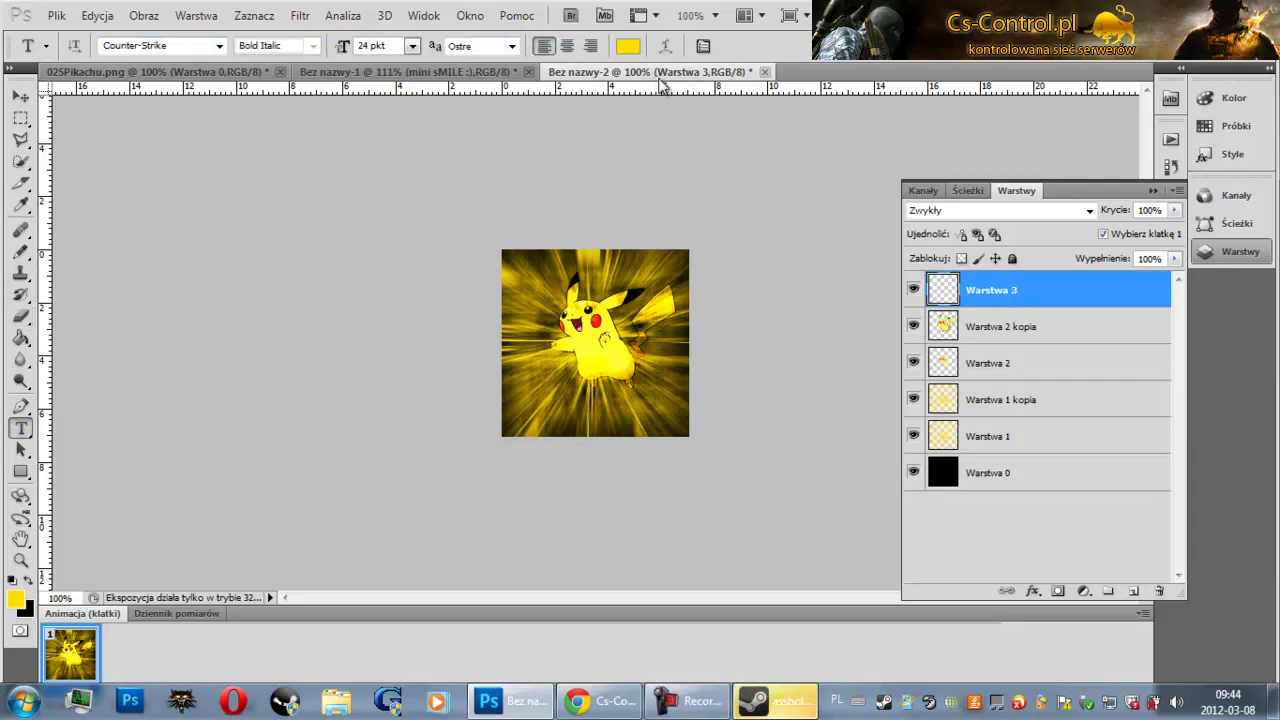
left_click(628, 46)
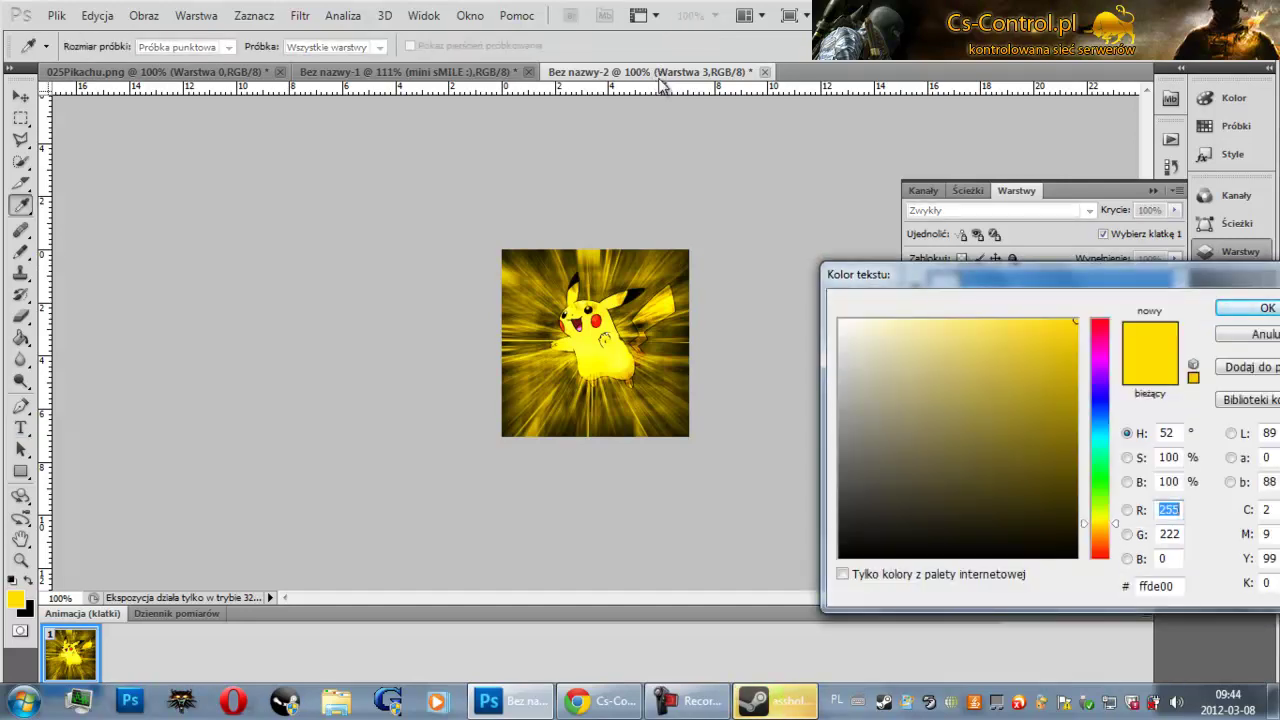
key("Return")
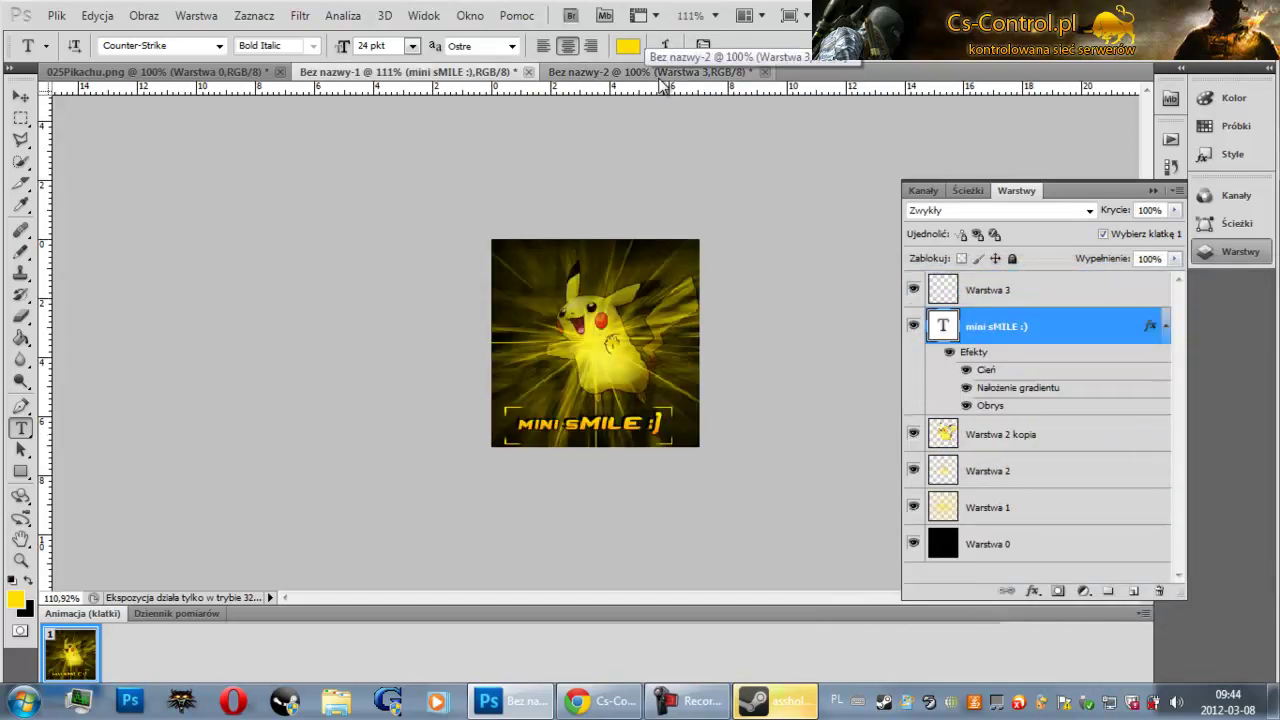
- Type the caption NASZ NAPIS, move it inside the canvas bottom, and commit it
left_click(657, 72)
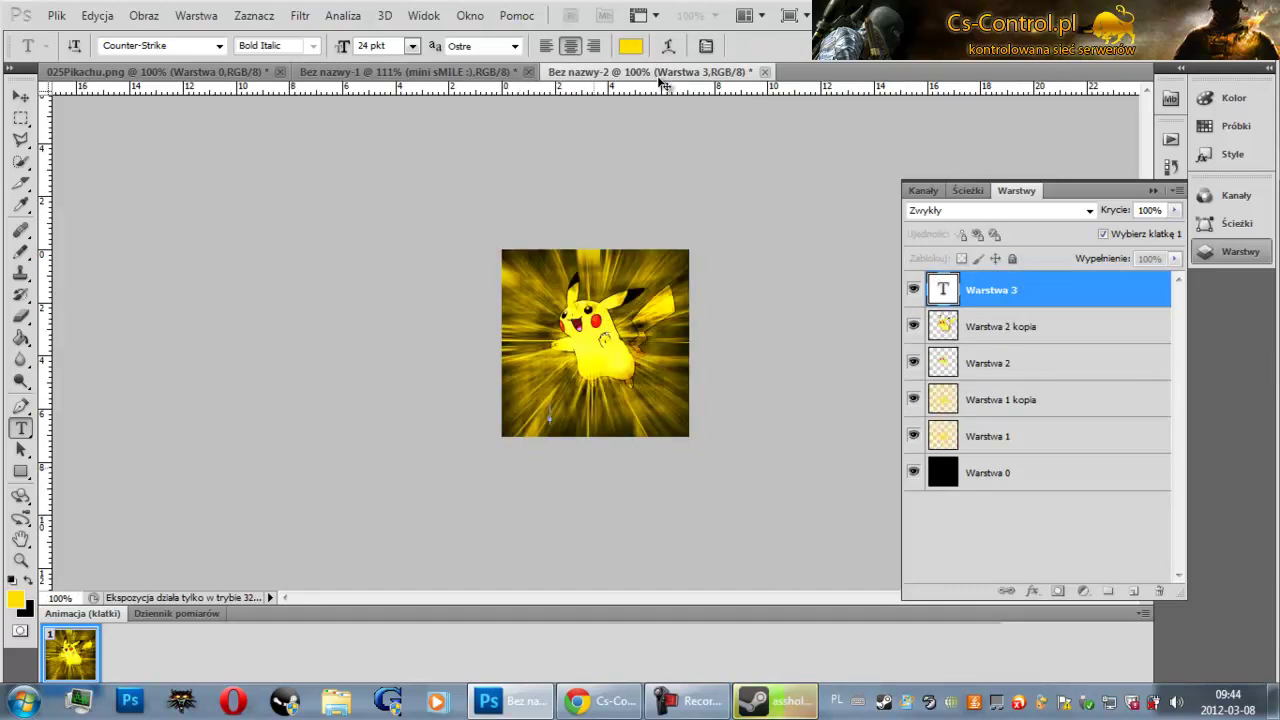
type("NASZ NA")
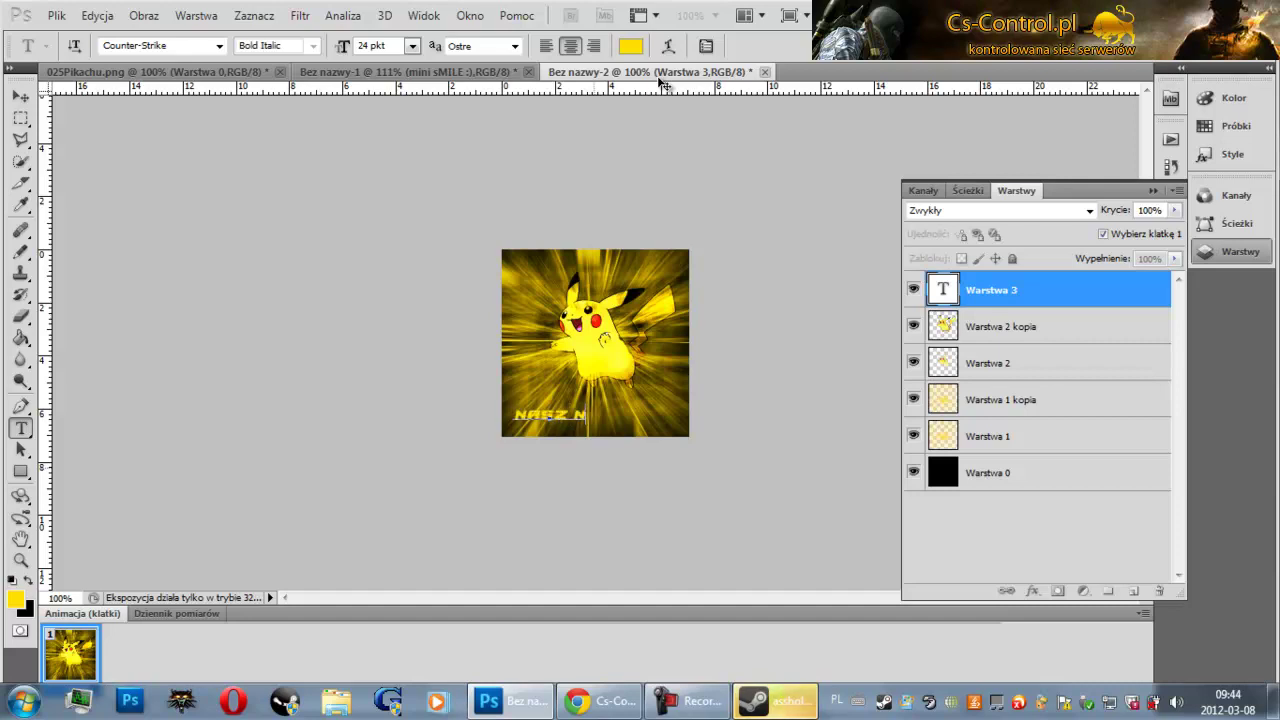
type("PIS")
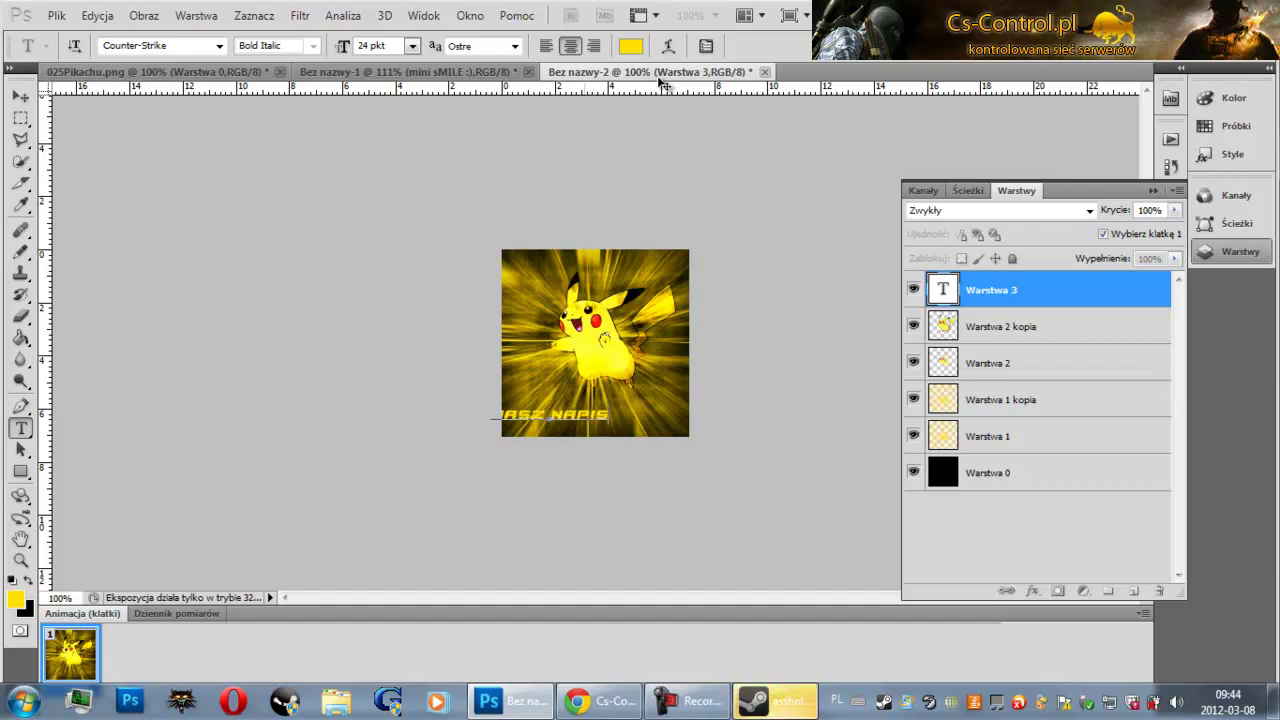
left_click_drag(549, 414, 591, 412)
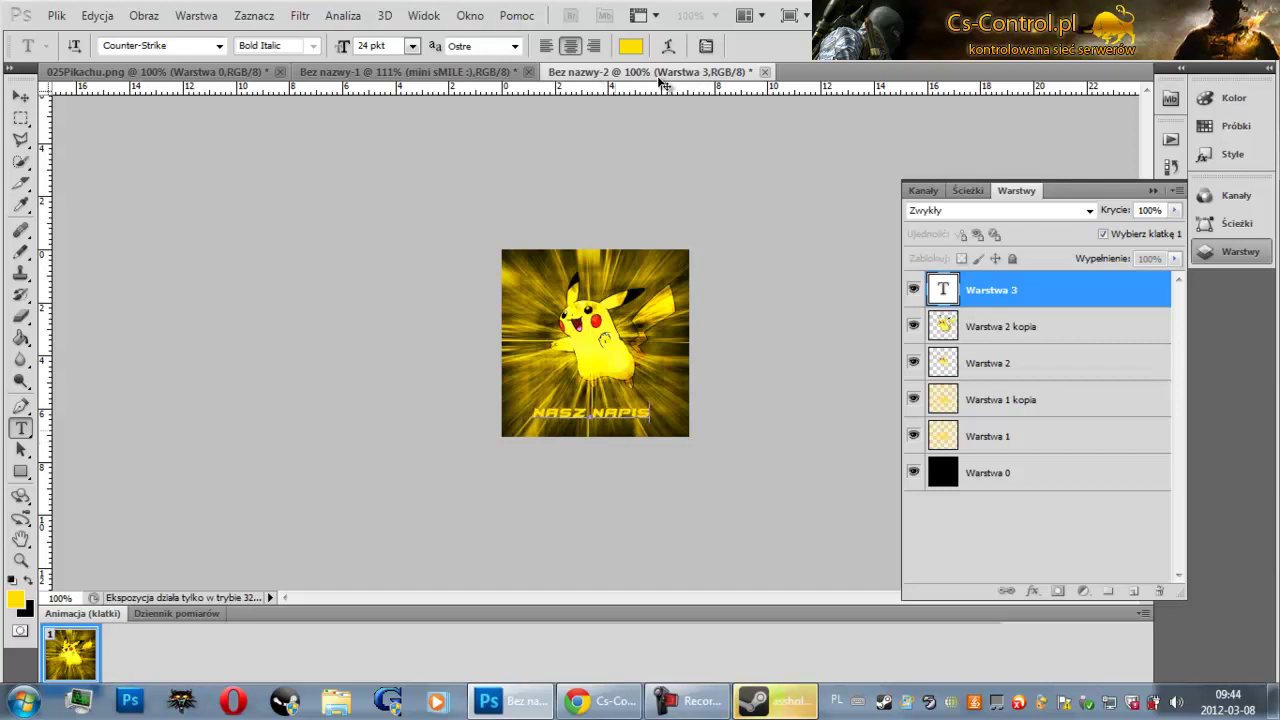
key("ctrl+Return")
right_click(1030, 290)
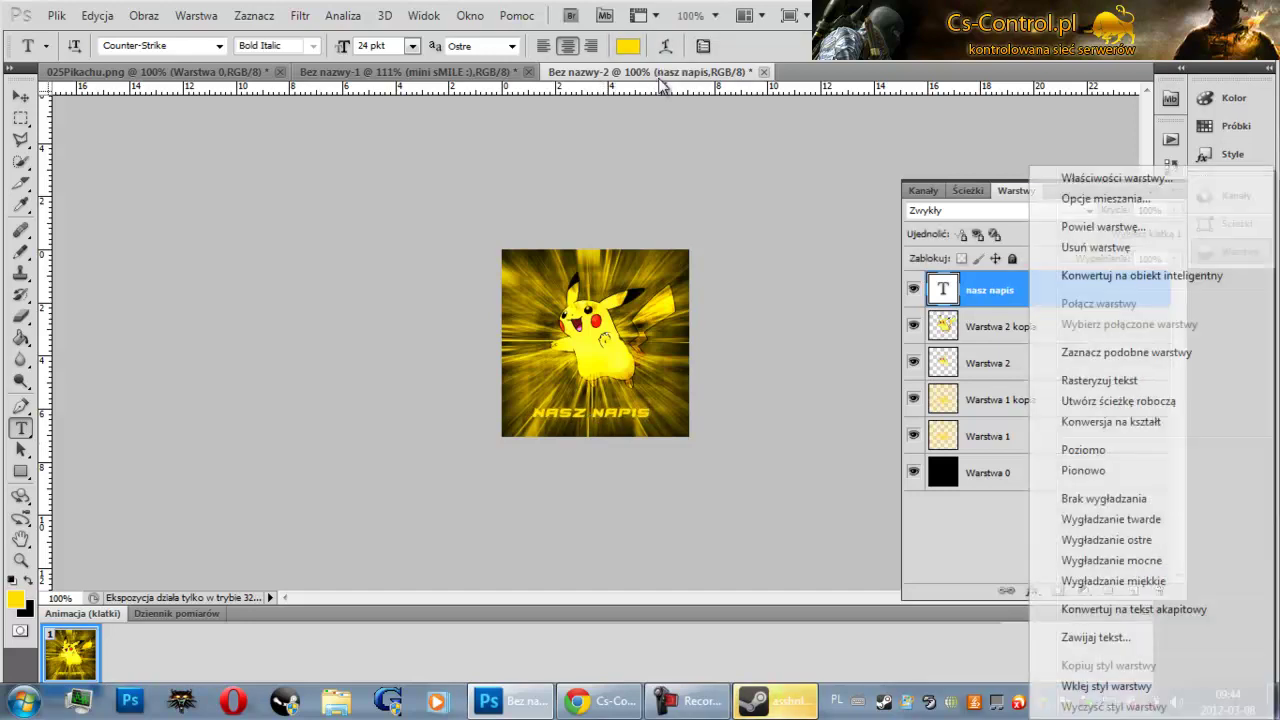
key("Escape")
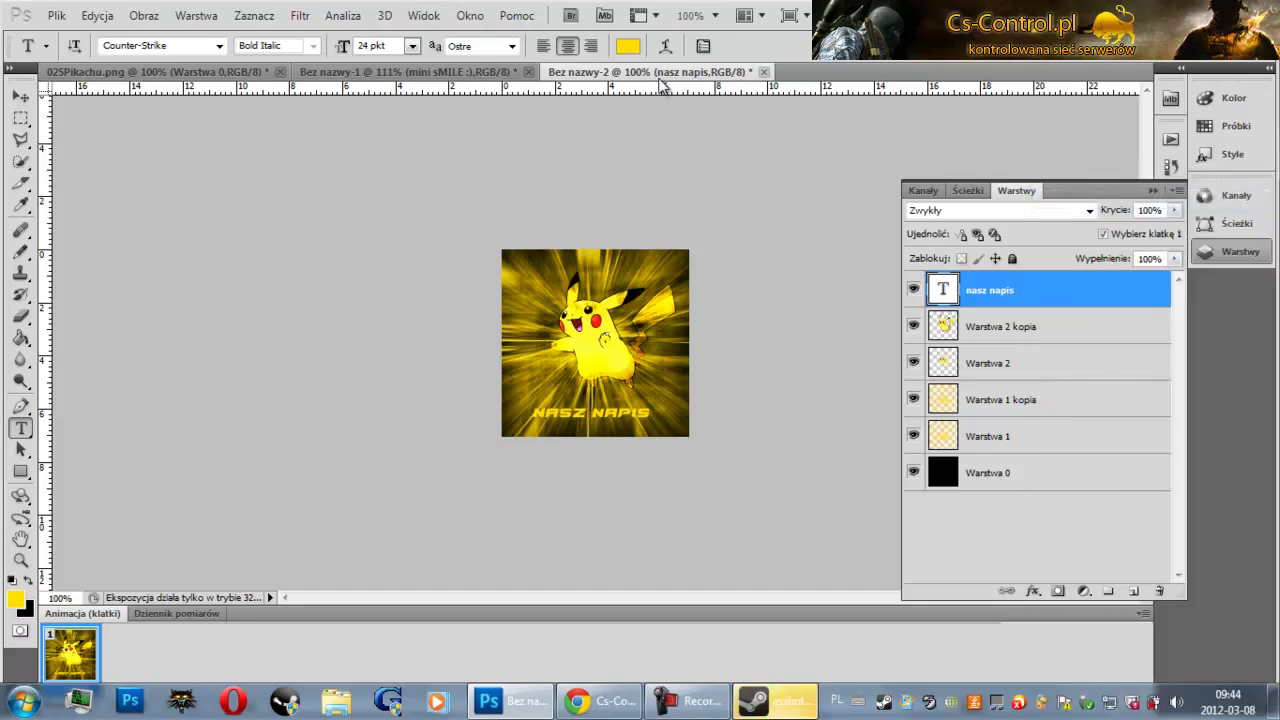
double_click(1080, 290)
- Give the caption a 1 px stroke and a Gradient Overlay from the yellow-to-black preset
left_click(688, 422)
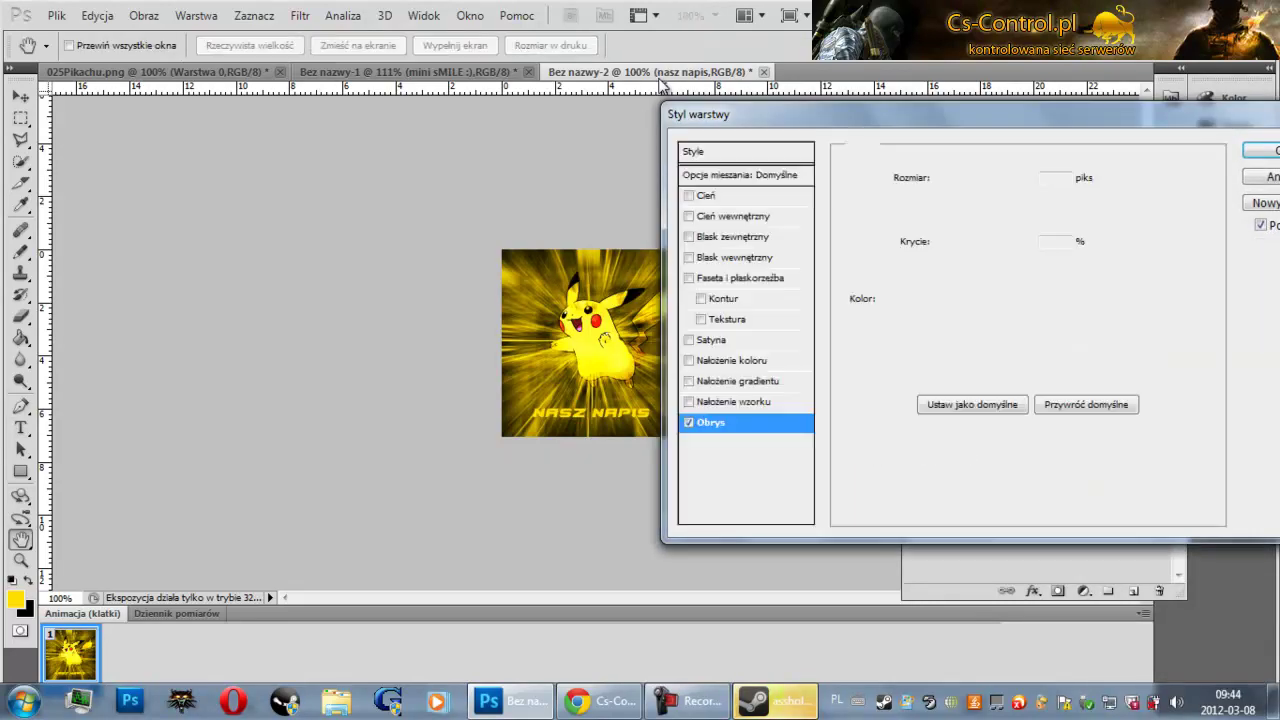
type("1")
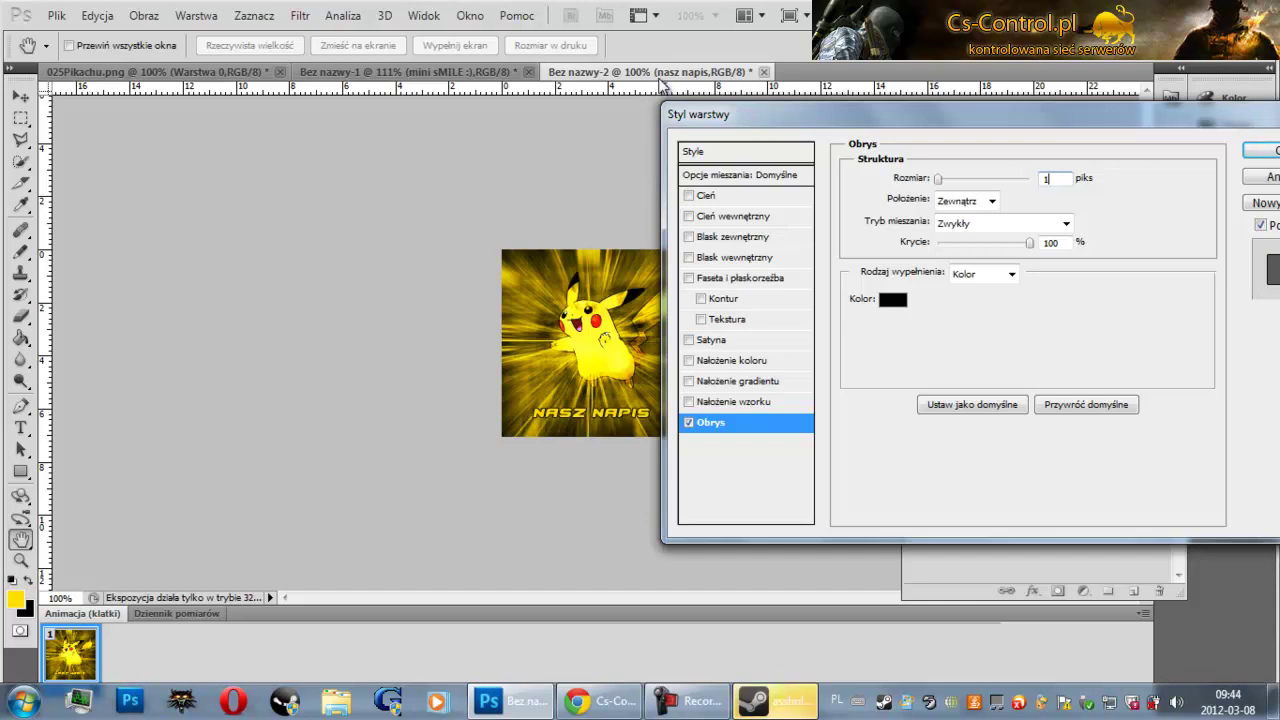
left_click(688, 381)
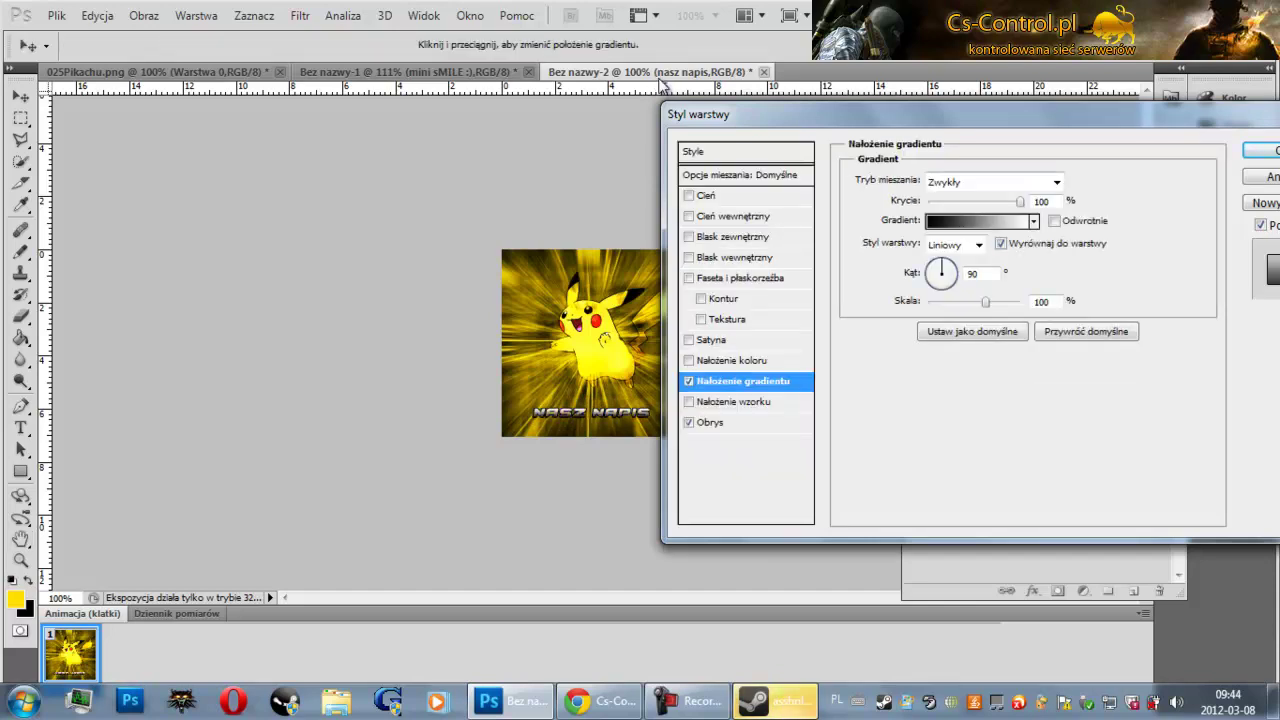
left_click(980, 220)
left_click(889, 244)
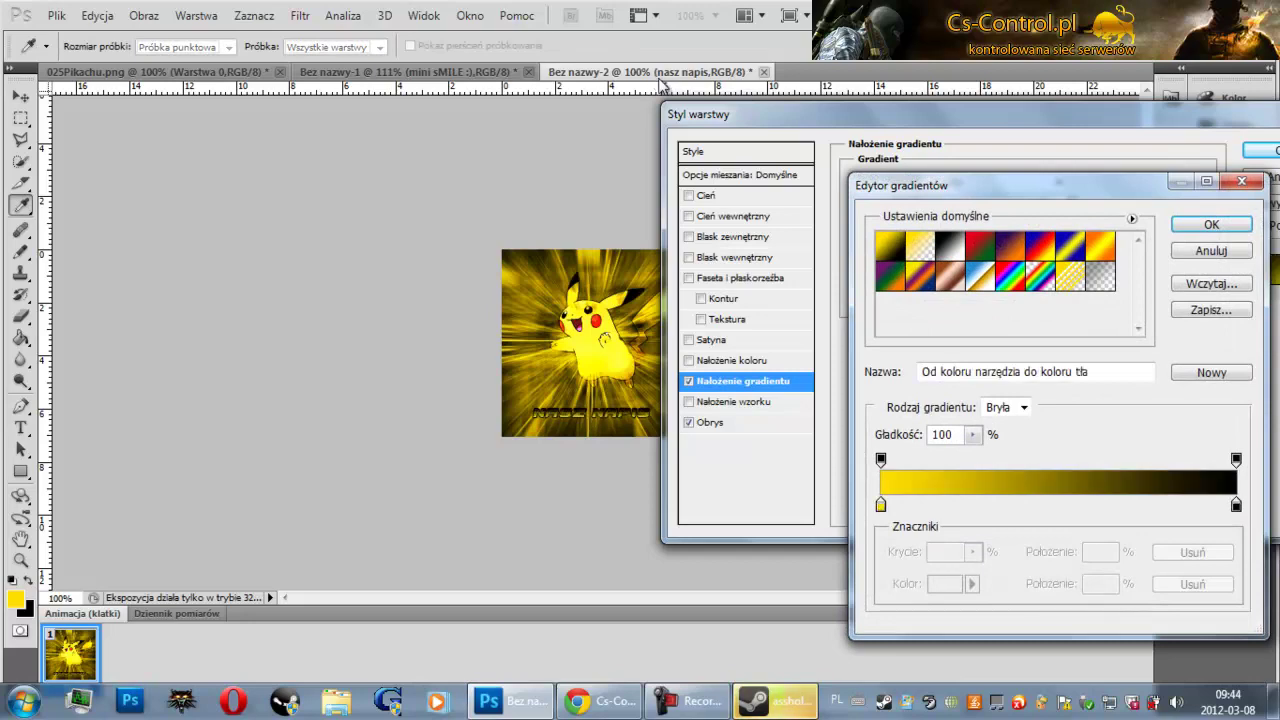
- Recolour the gradient stops to orange ff8400 and yellow ffde00
left_click(880, 505)
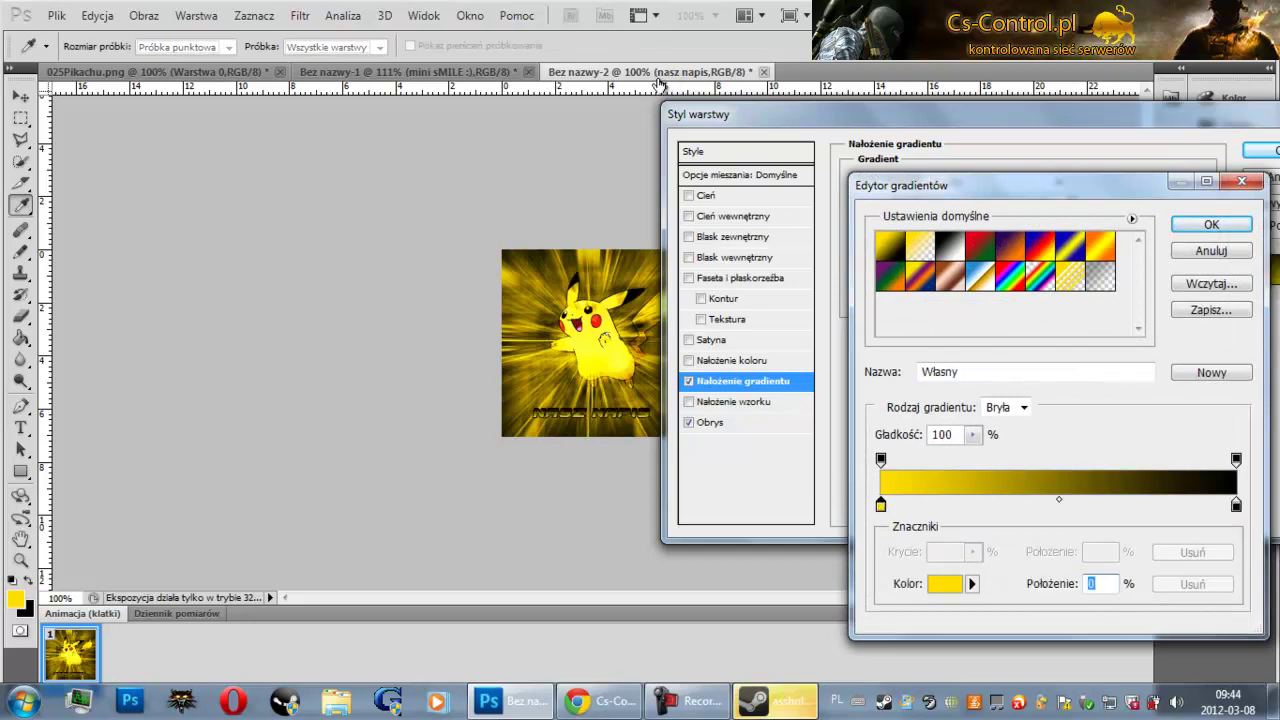
left_click(945, 583)
left_click_drag(1099, 521, 1099, 536)
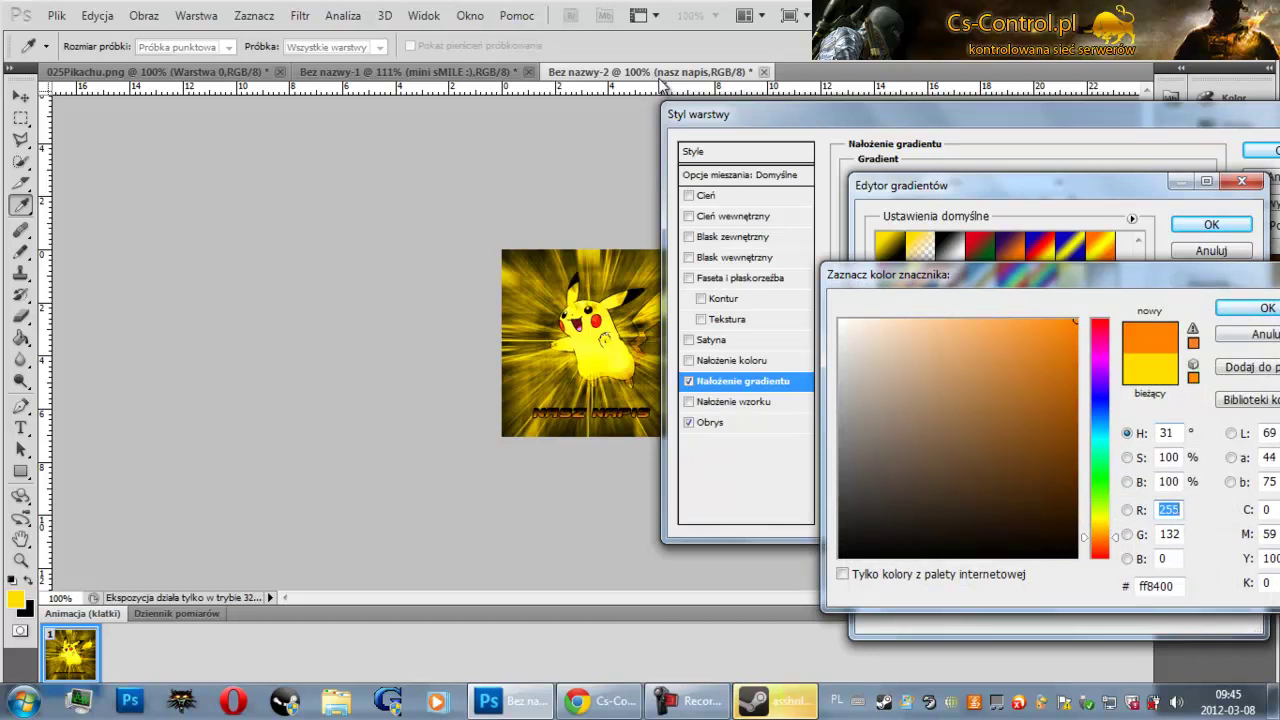
key("Tab")
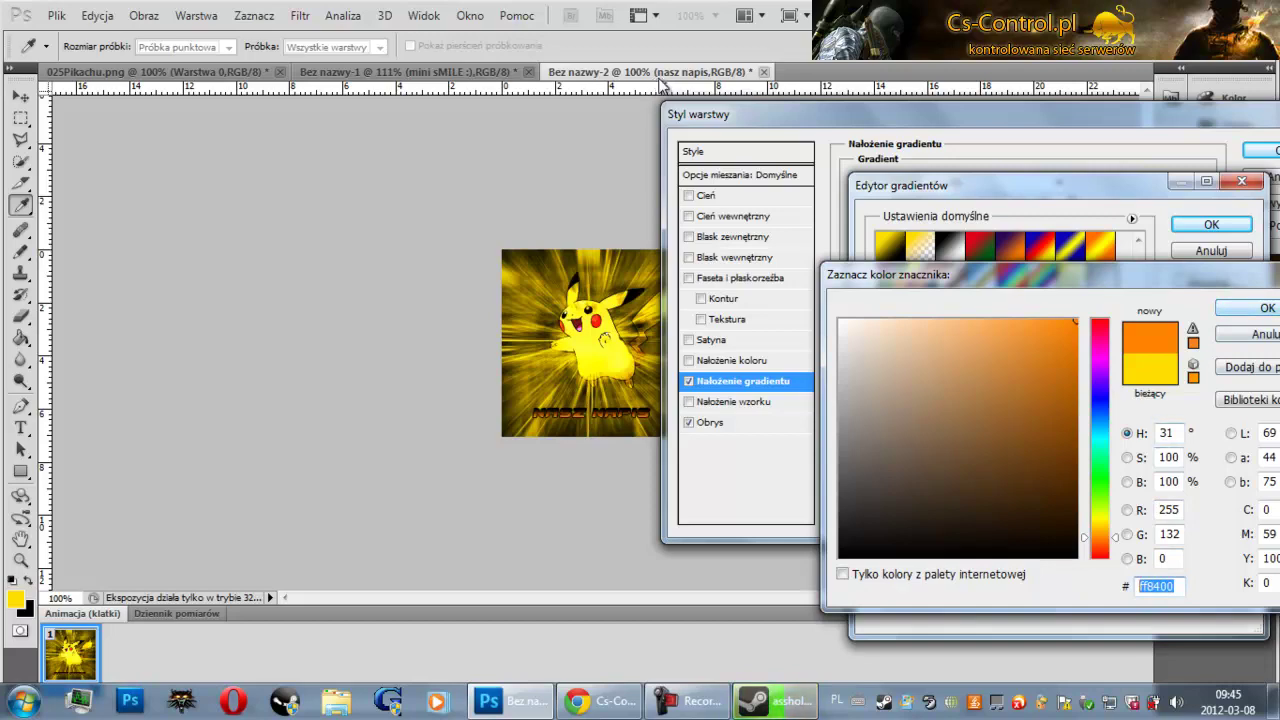
key("Return")
left_click(1236, 505)
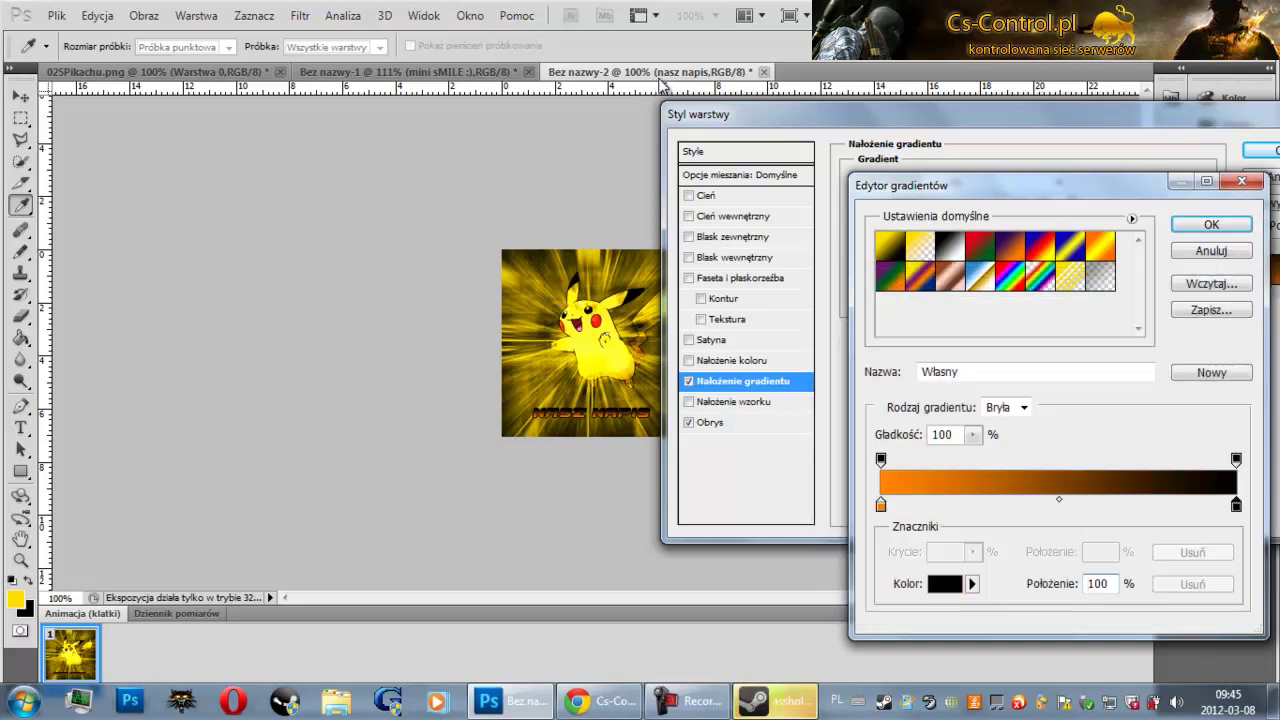
left_click(944, 584)
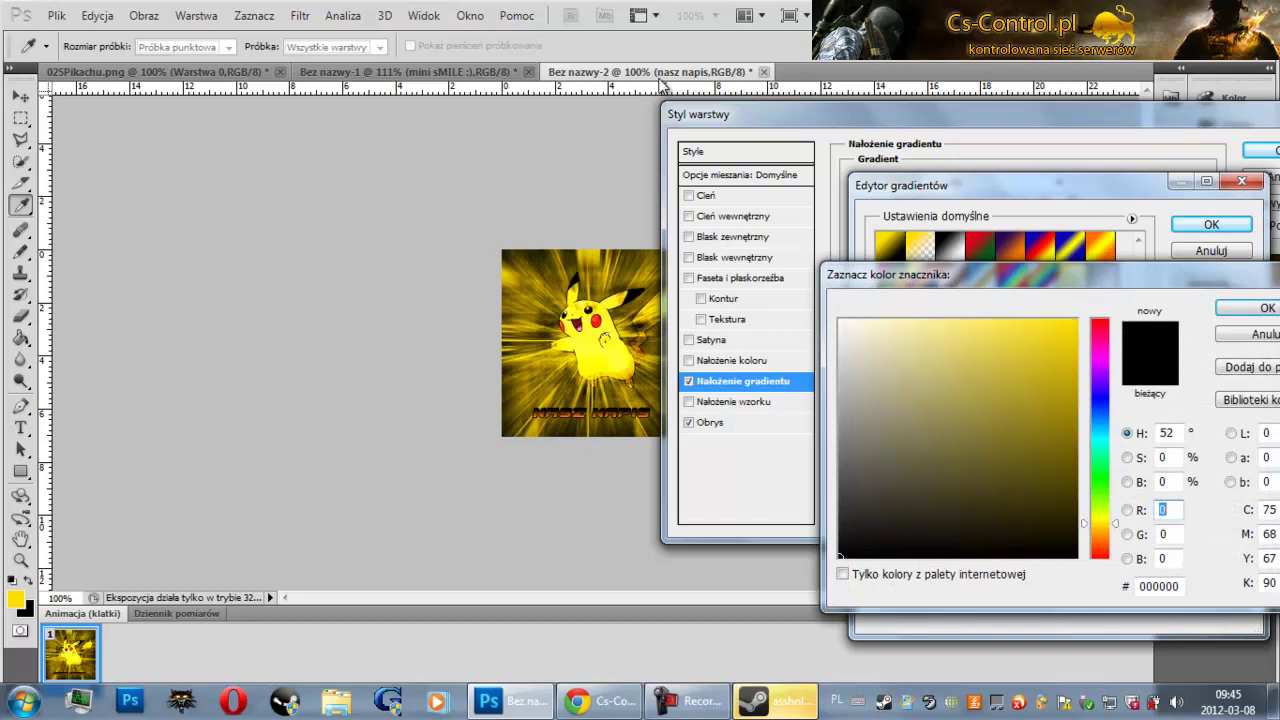
left_click_drag(840, 556, 1076, 320)
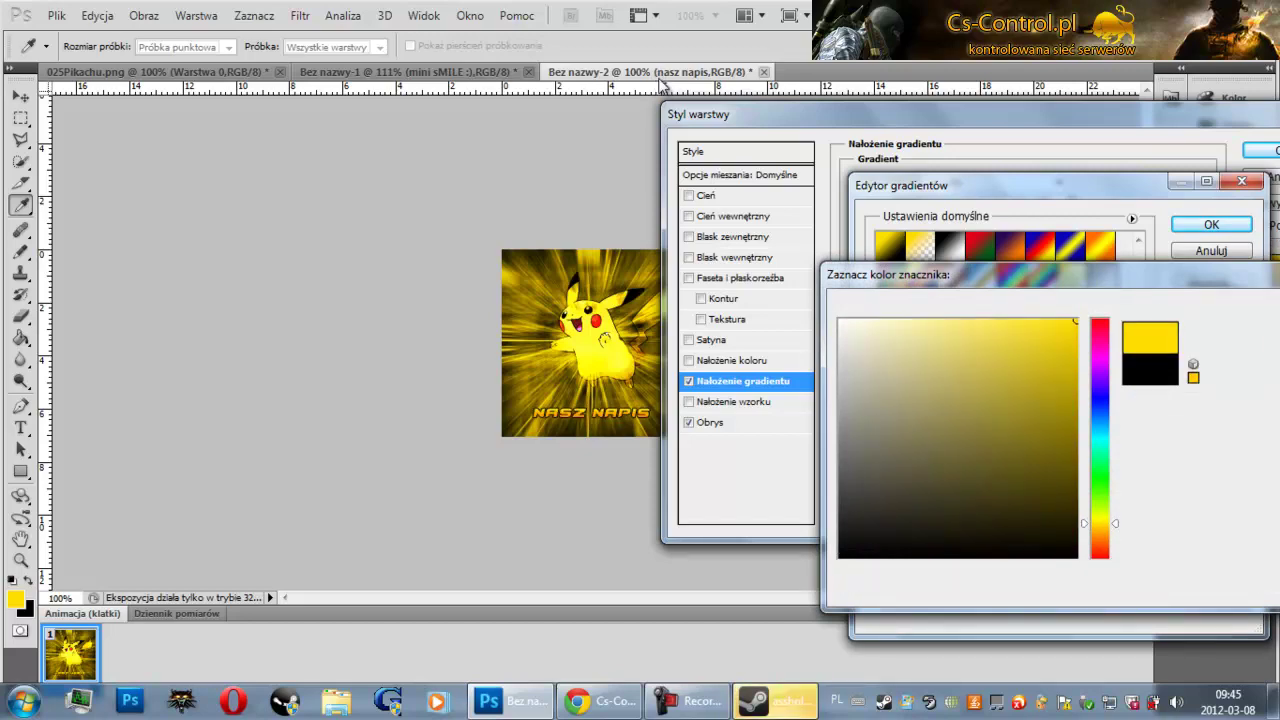
key("Return")
key("Return")
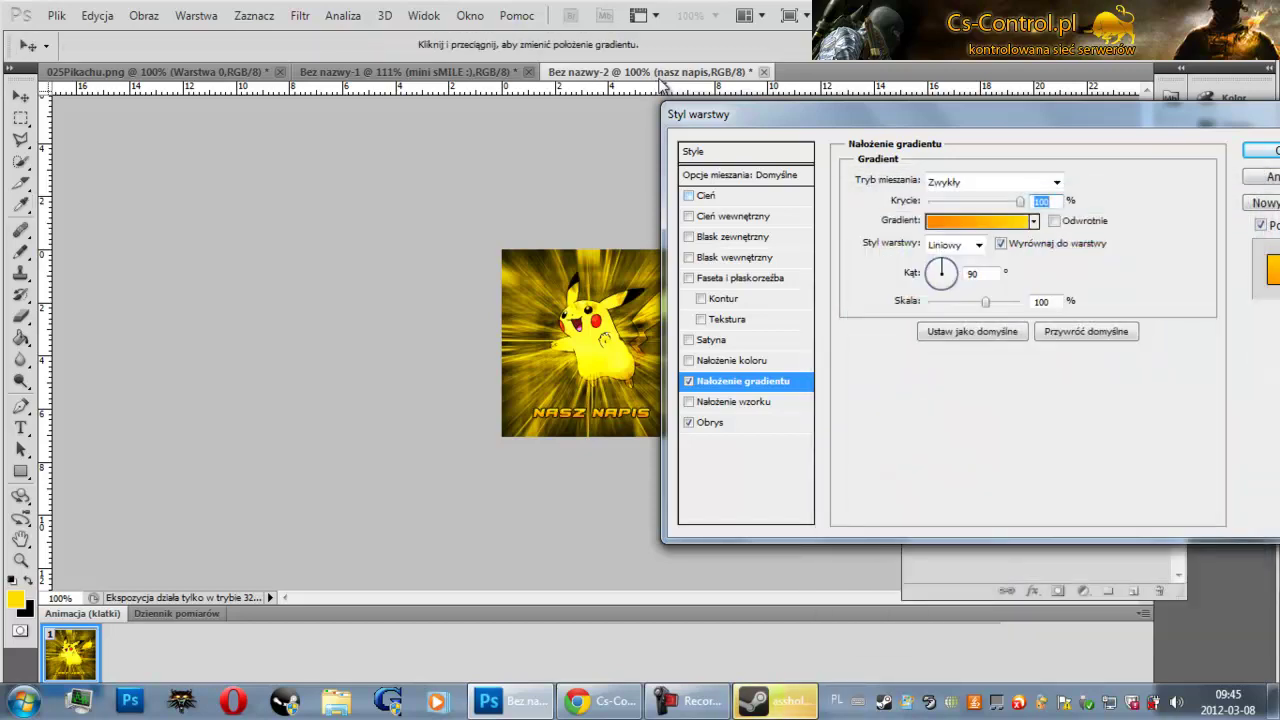
left_click(688, 195)
- Set the caption's drop shadow blend mode to Zwykły, keeping its black colour
left_click(706, 195)
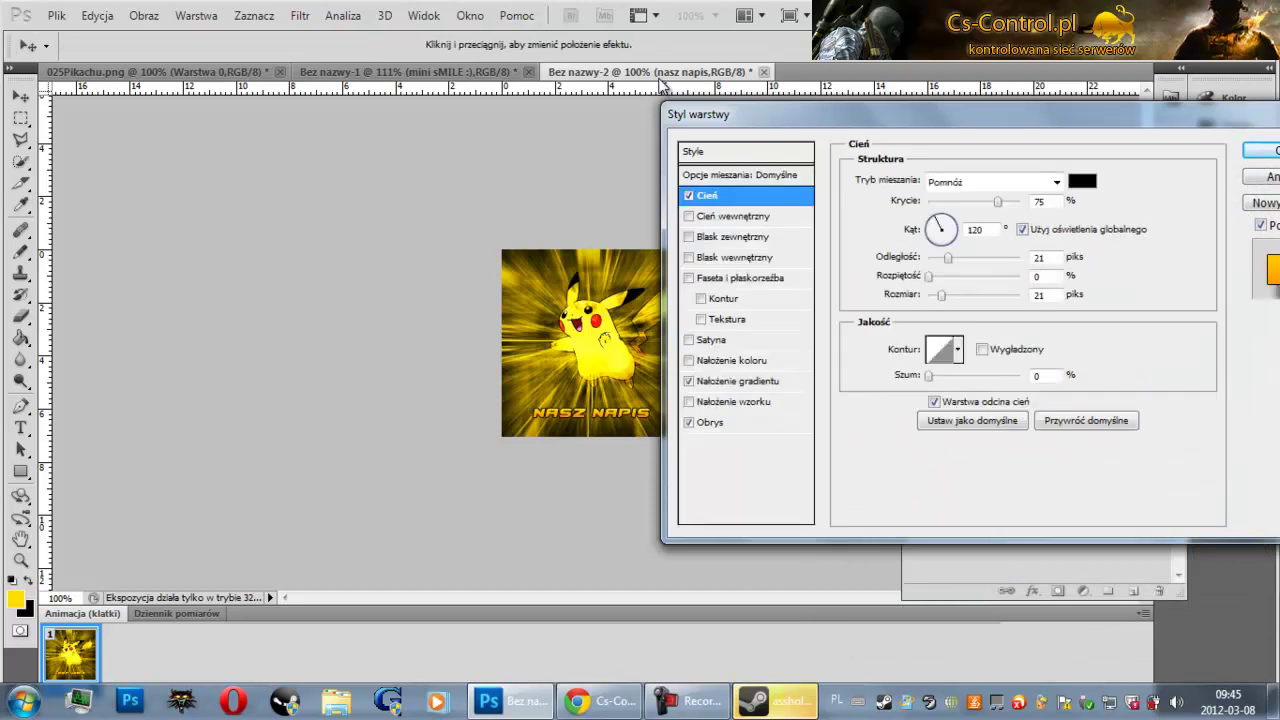
left_click(1056, 182)
key("Return")
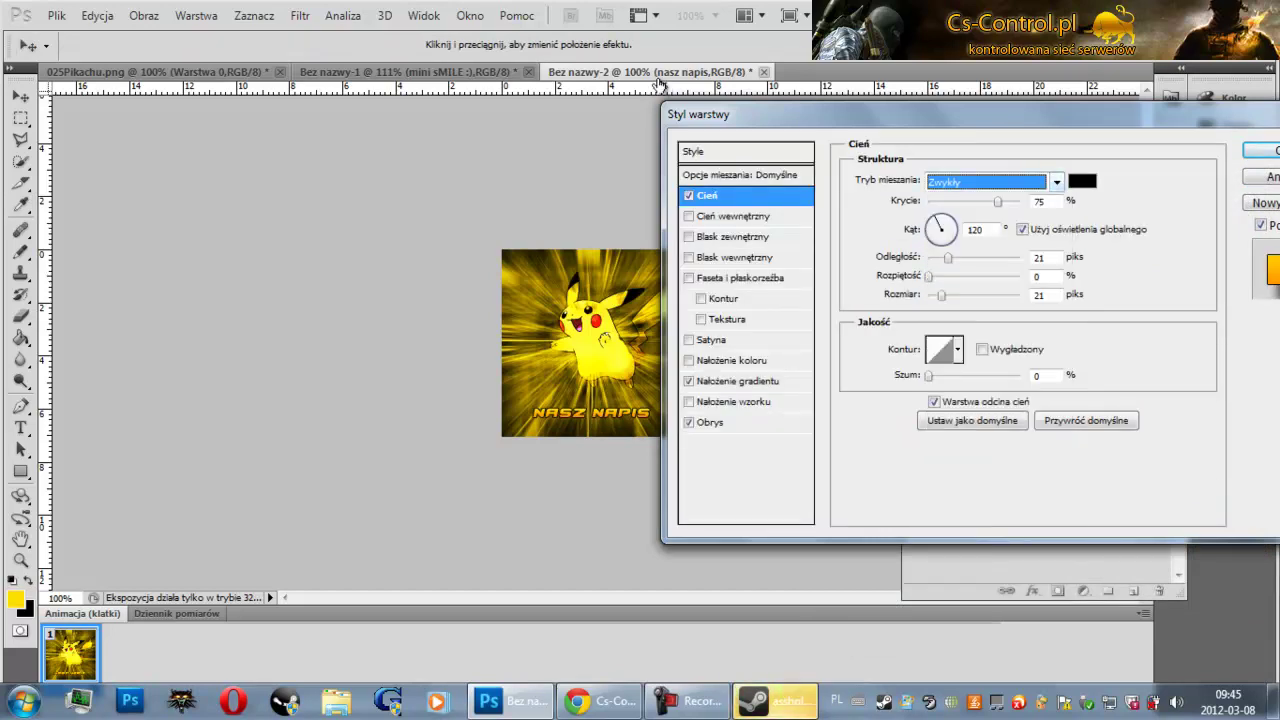
key("Tab")
key("Return")
key("Escape")
key("Tab")
type("100")
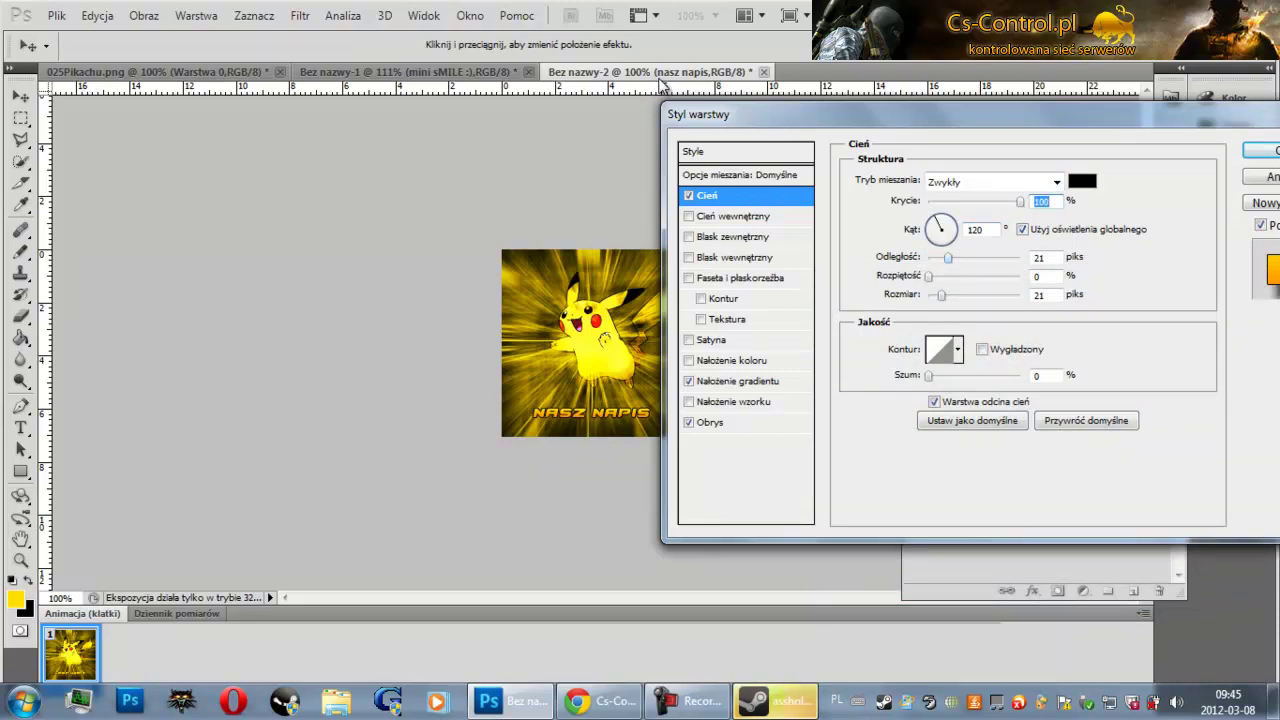
- Set the shadow to size 0, angle -53° and distance 4 px, then apply the style
key("Tab")
key("Tab")
key("Tab")
type("0")
key("shift+Tab")
key("shift+Tab")
type("0")
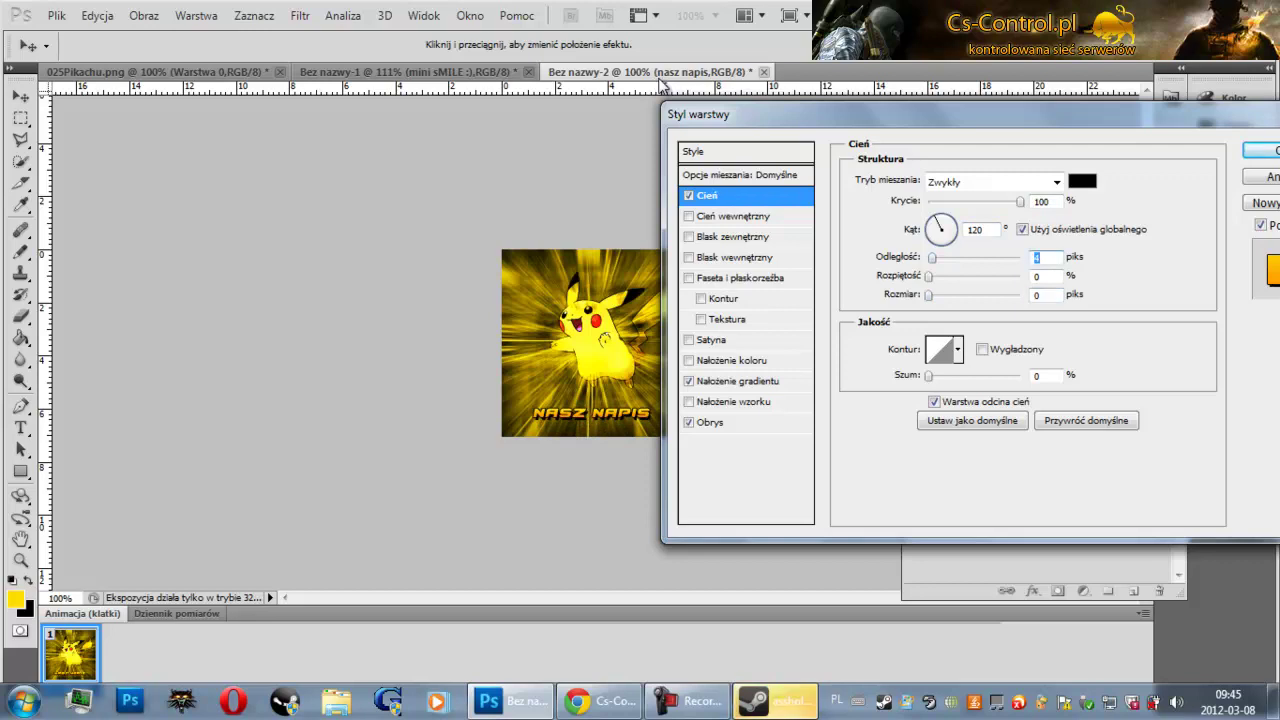
key("shift+Tab")
type("-45")
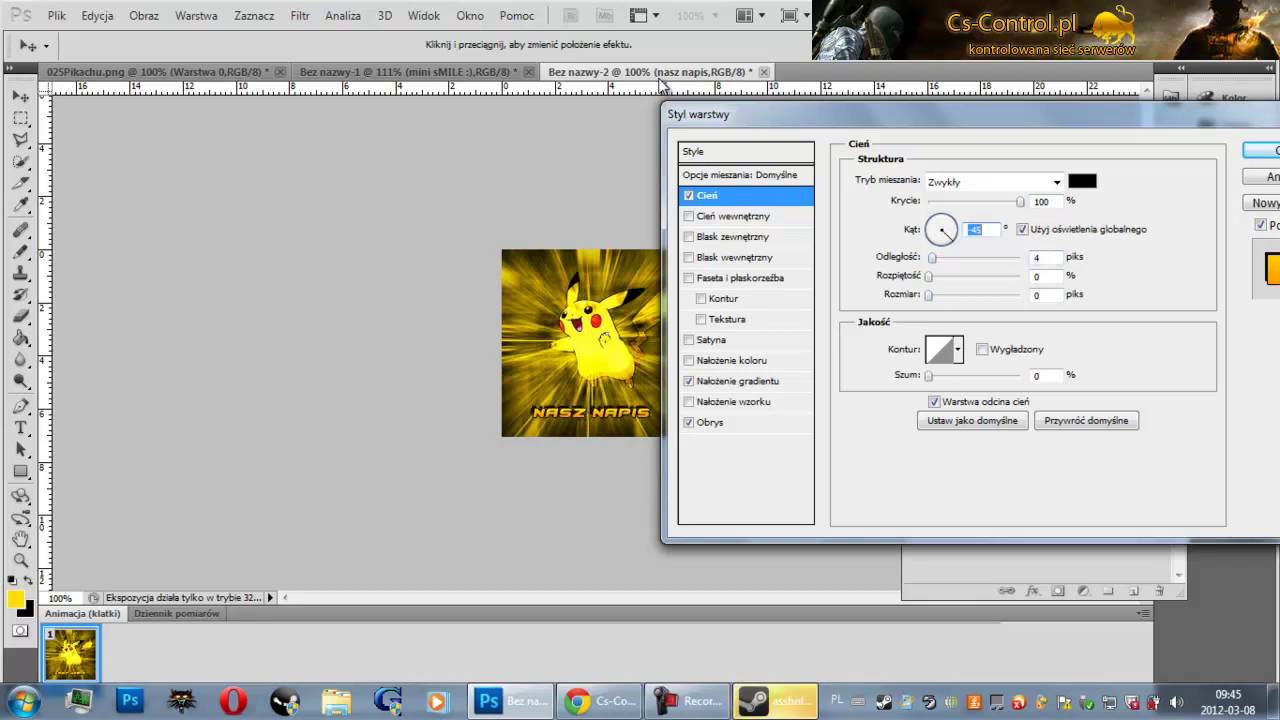
type("-47")
key("ctrl+a")
key("Tab")
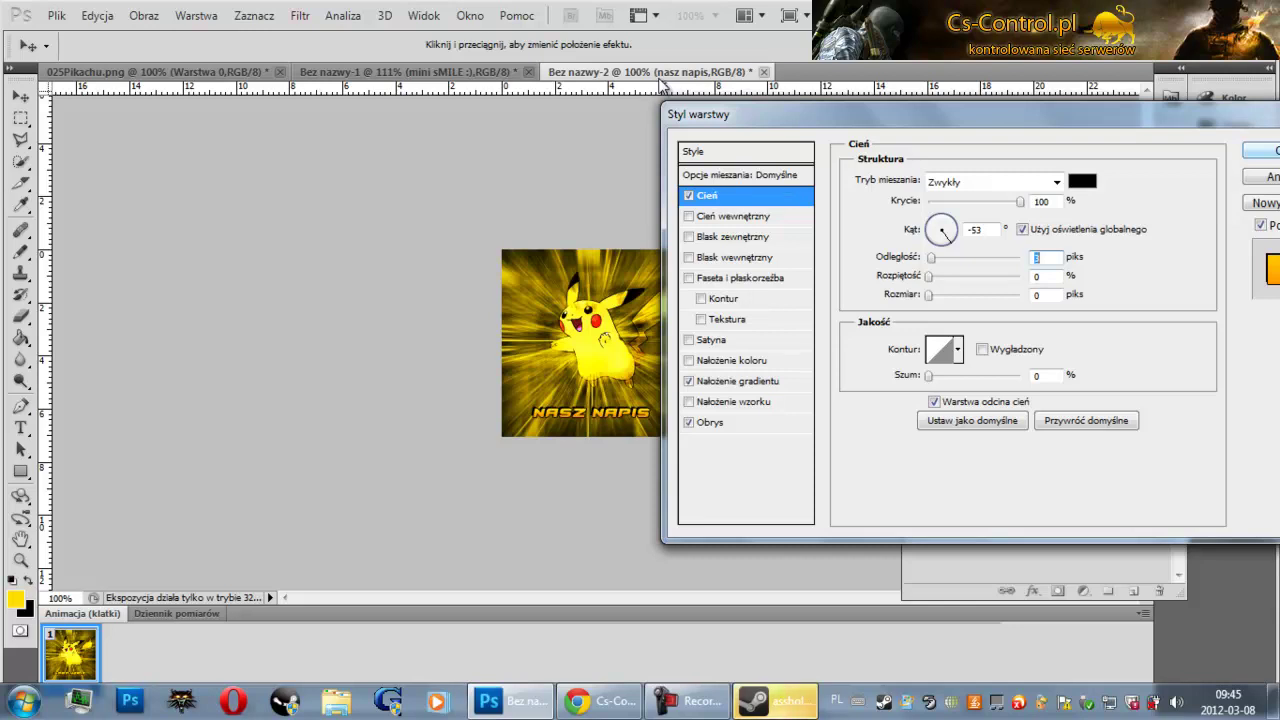
key("Return")
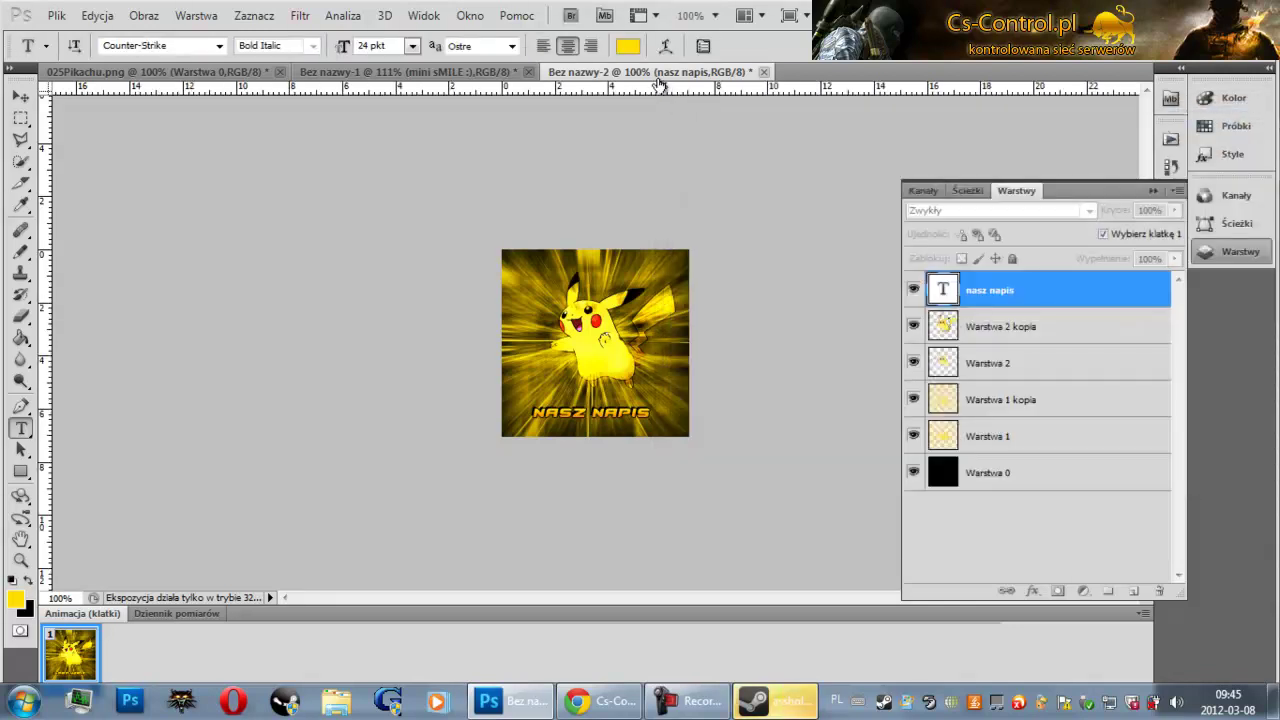
- On a new layer, marquee the caption area and paint it solid yellow
key("ctrl+shift+alt+n")
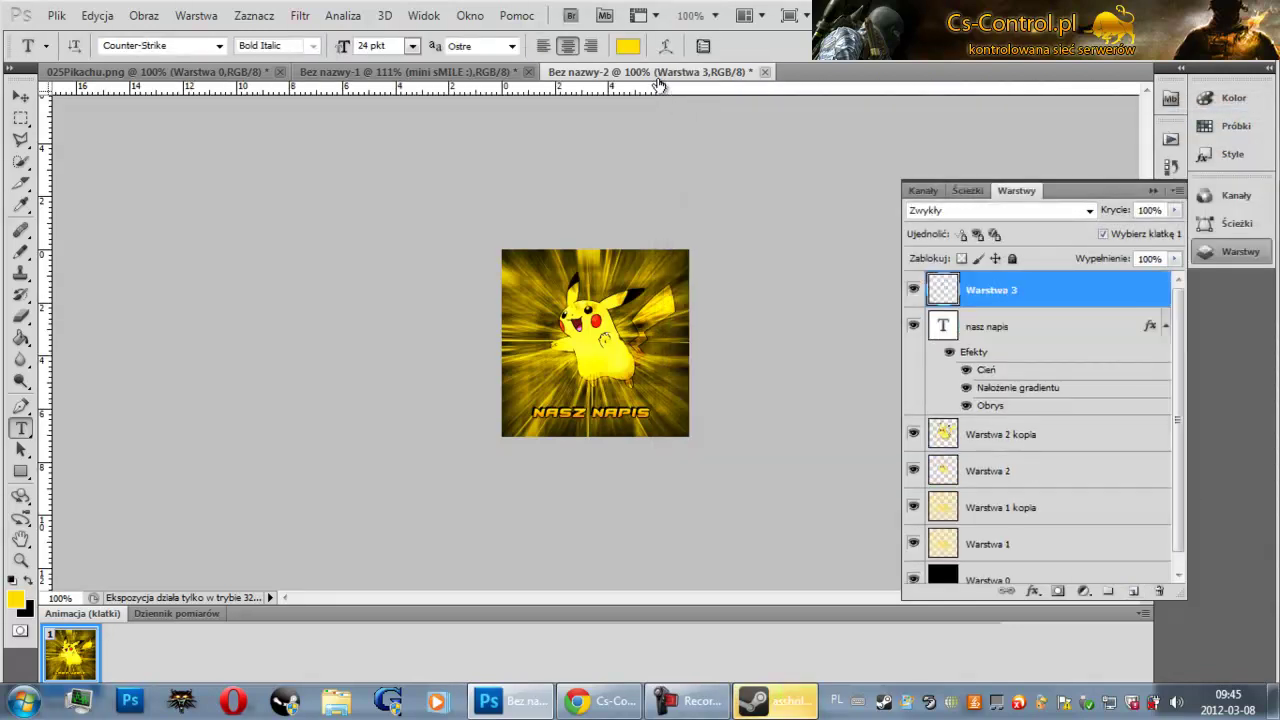
key("m")
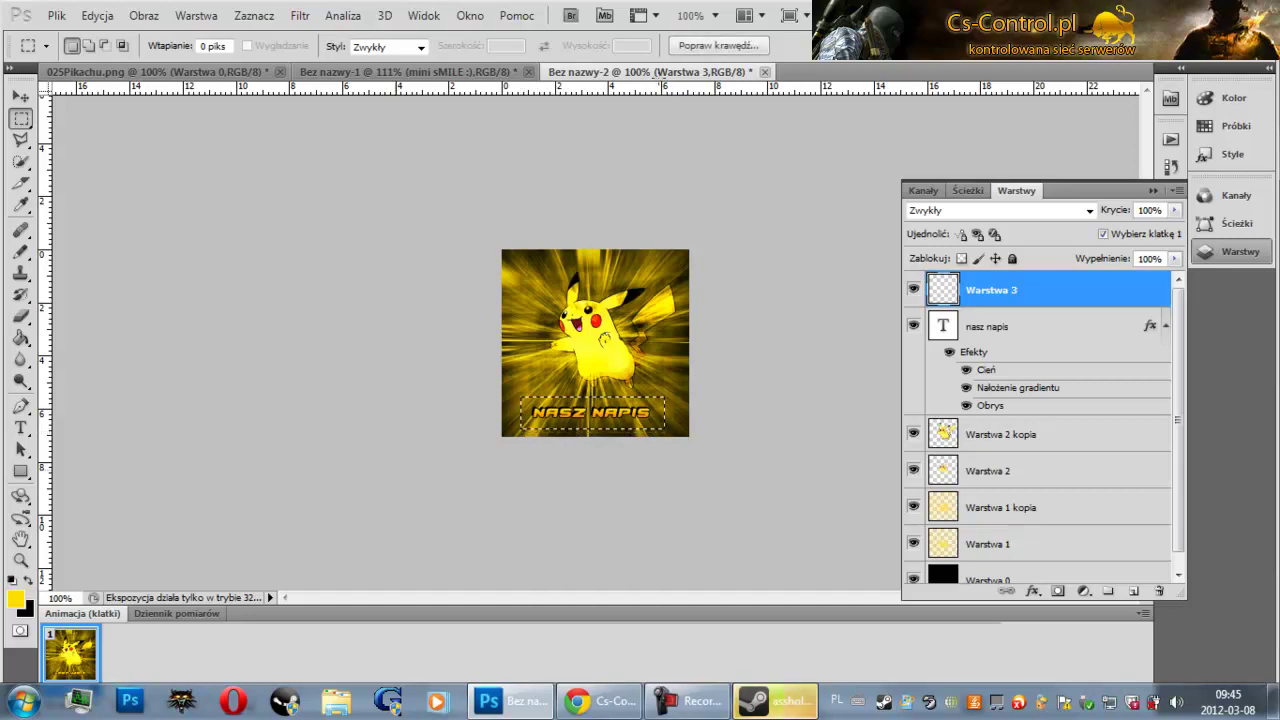
key("shift+b")
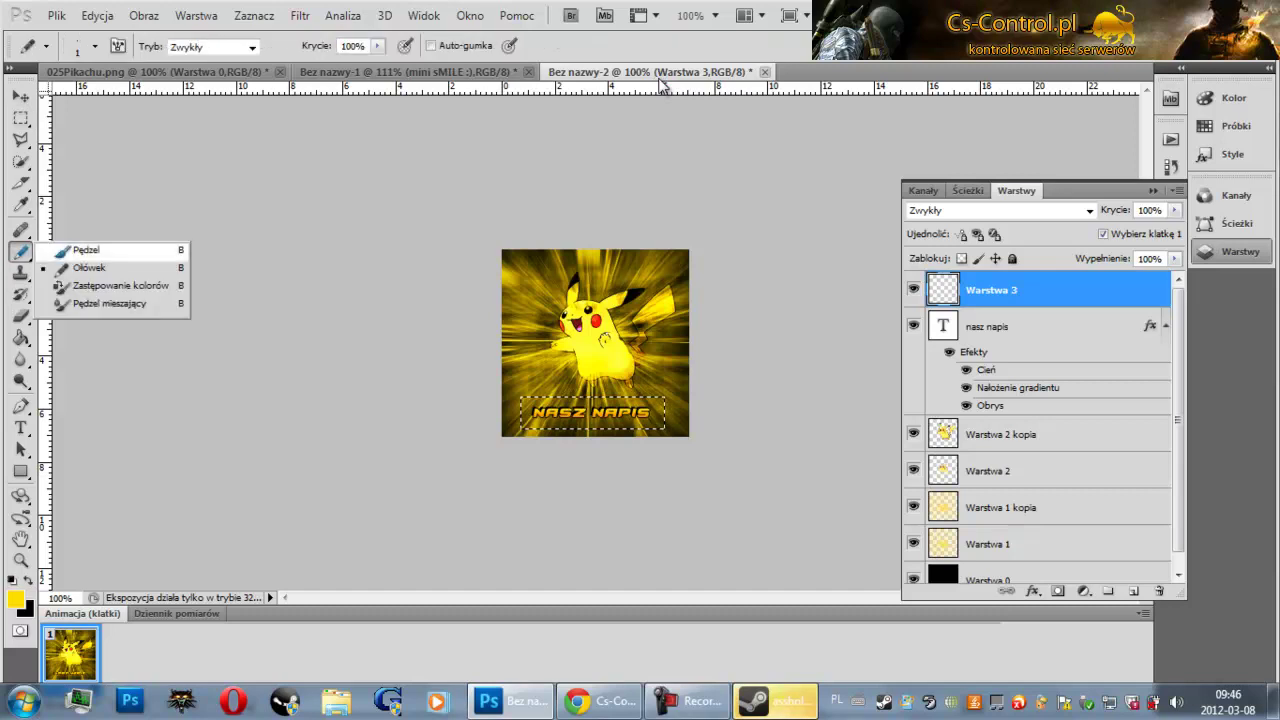
mouse_move(535, 408)
left_mouse_down()
mouse_move(662, 402)
mouse_move(535, 415)
mouse_move(664, 424)
mouse_move(660, 412)
left_mouse_up()
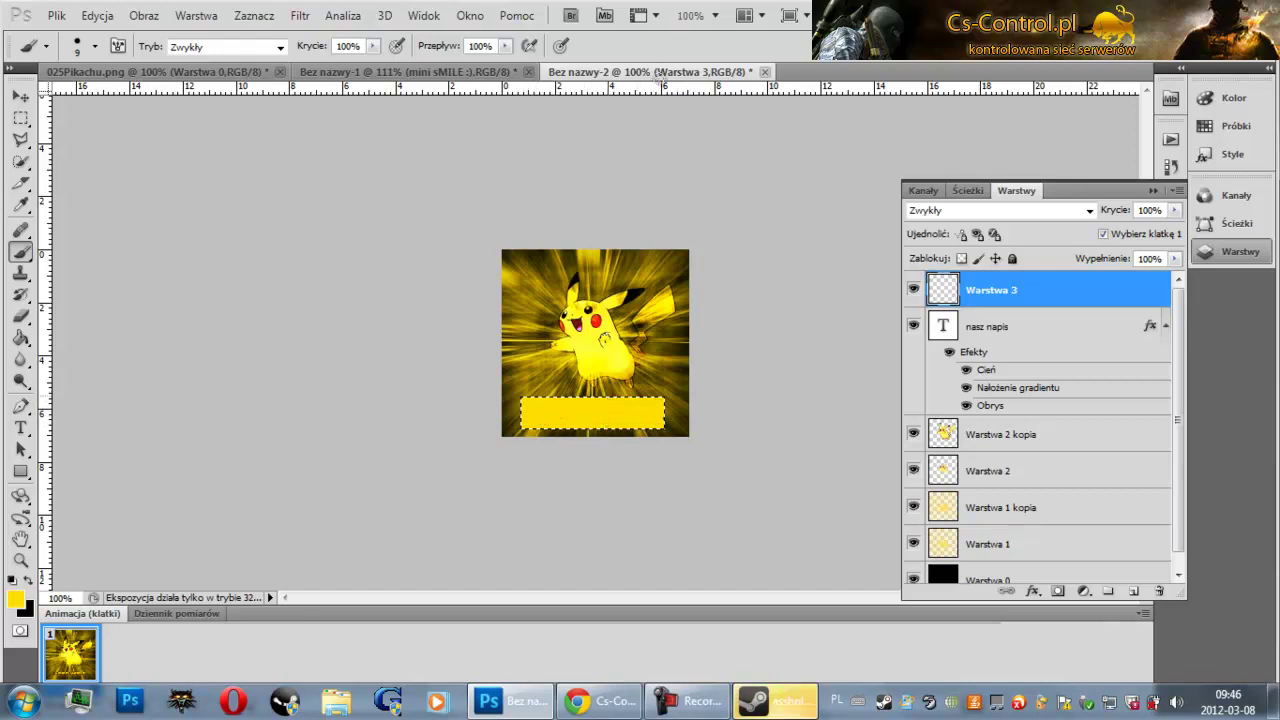
left_click(21, 118)
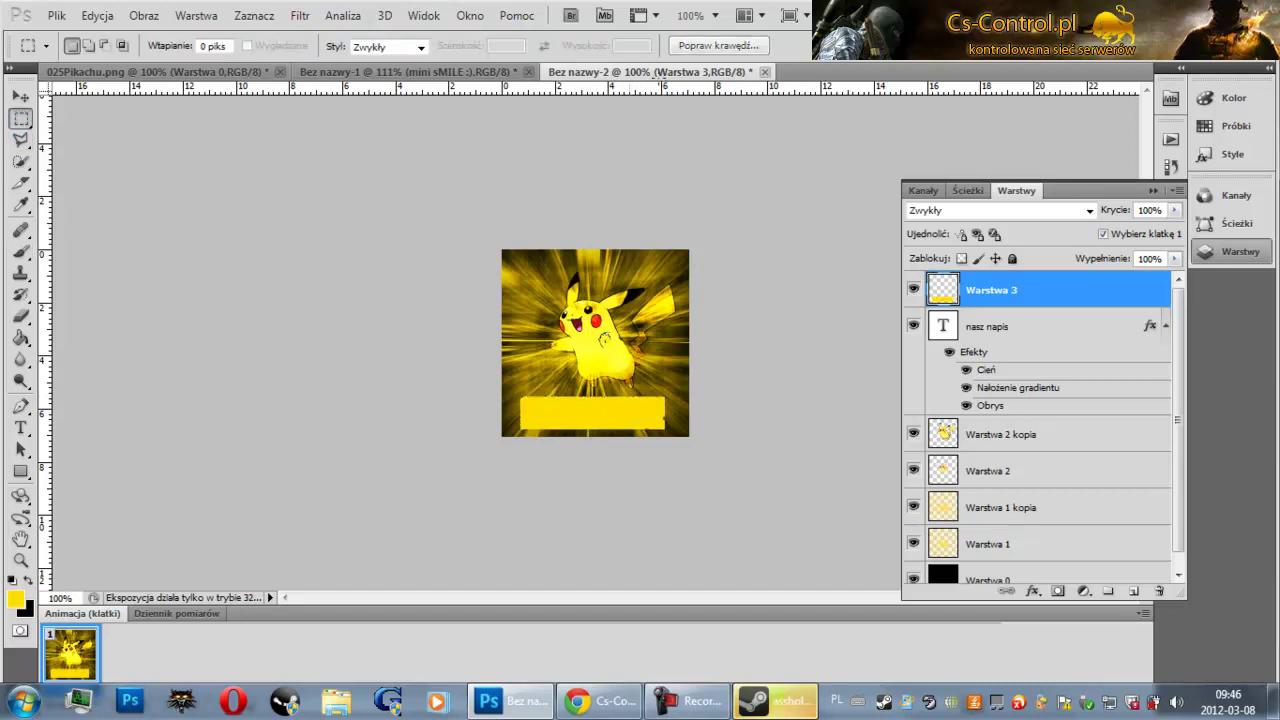
- Undo the earlier painting in History and repaint the selection yellow with a 50 px brush
scroll(595, 342, "up", 4)
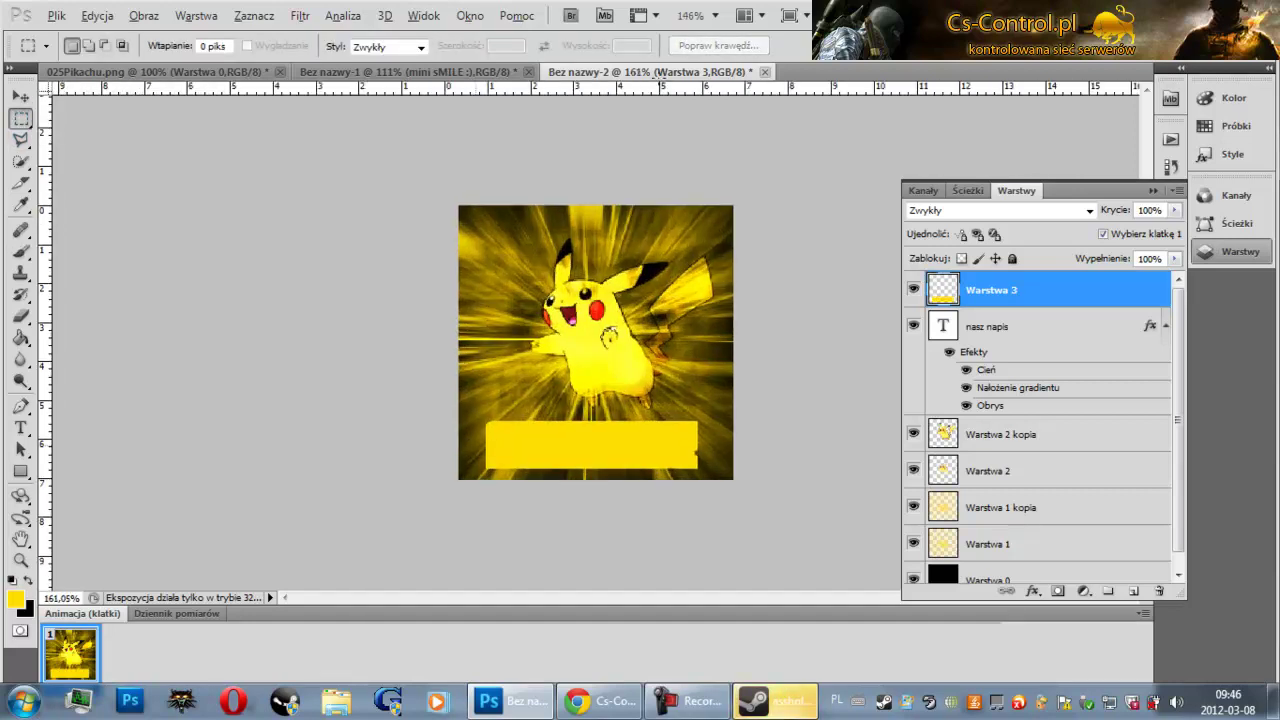
scroll(661, 85, "up", 1)
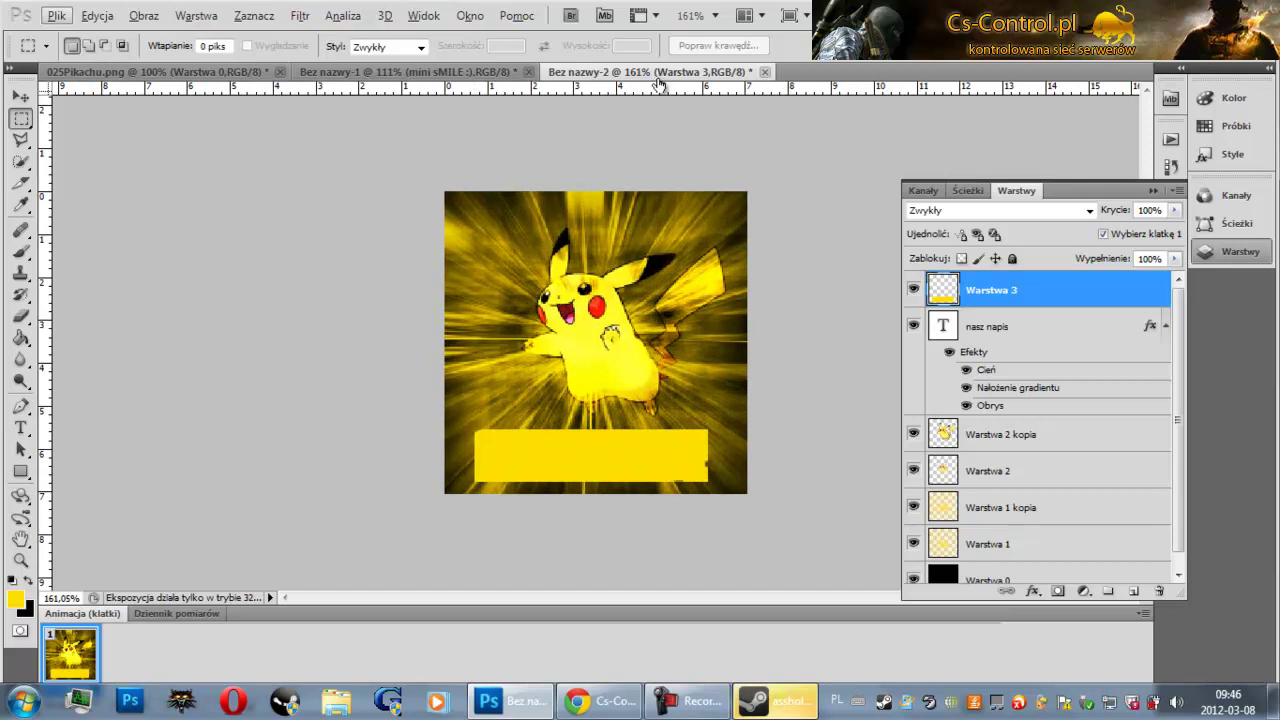
key("F9")
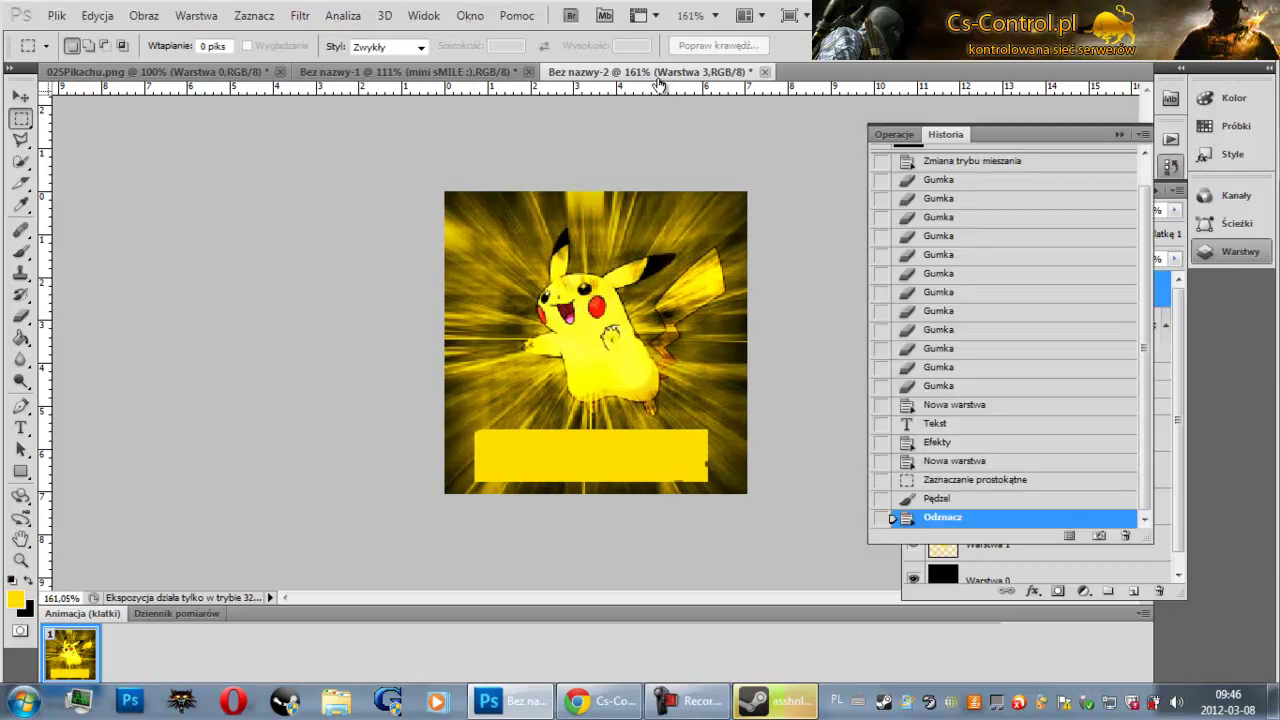
key("ctrl+z")
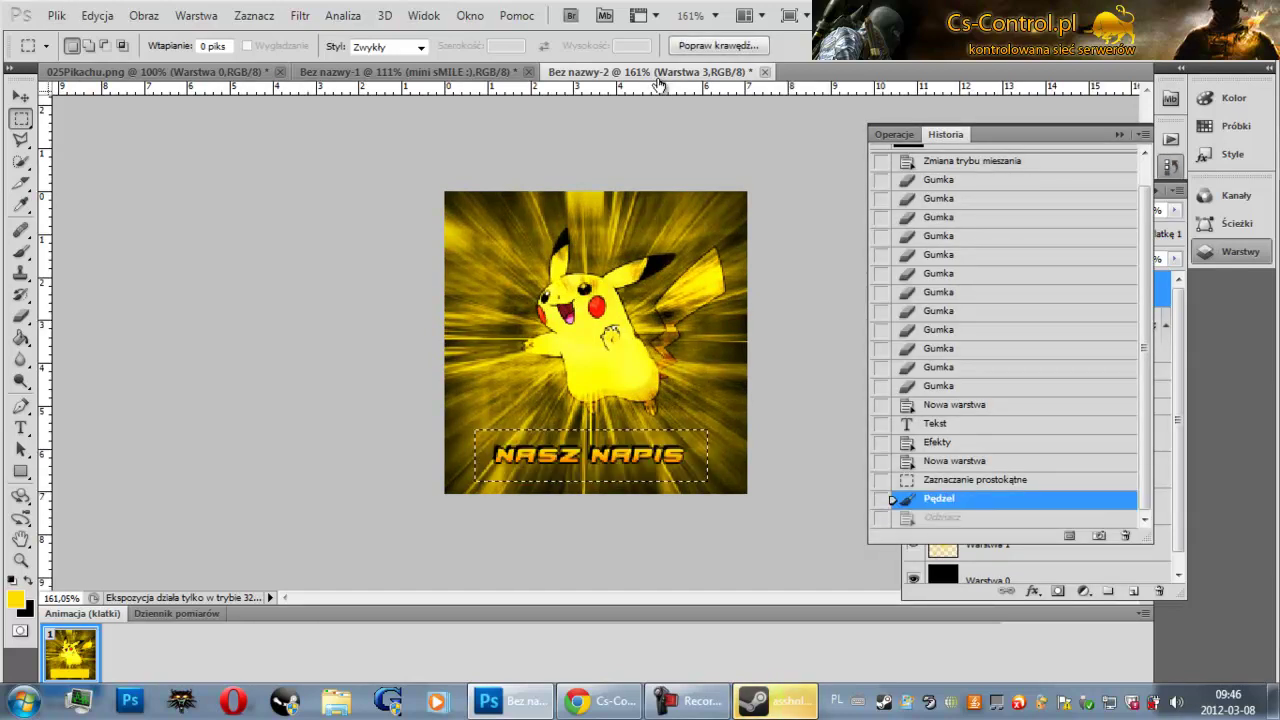
key("ctrl+alt+z")
key("F9")
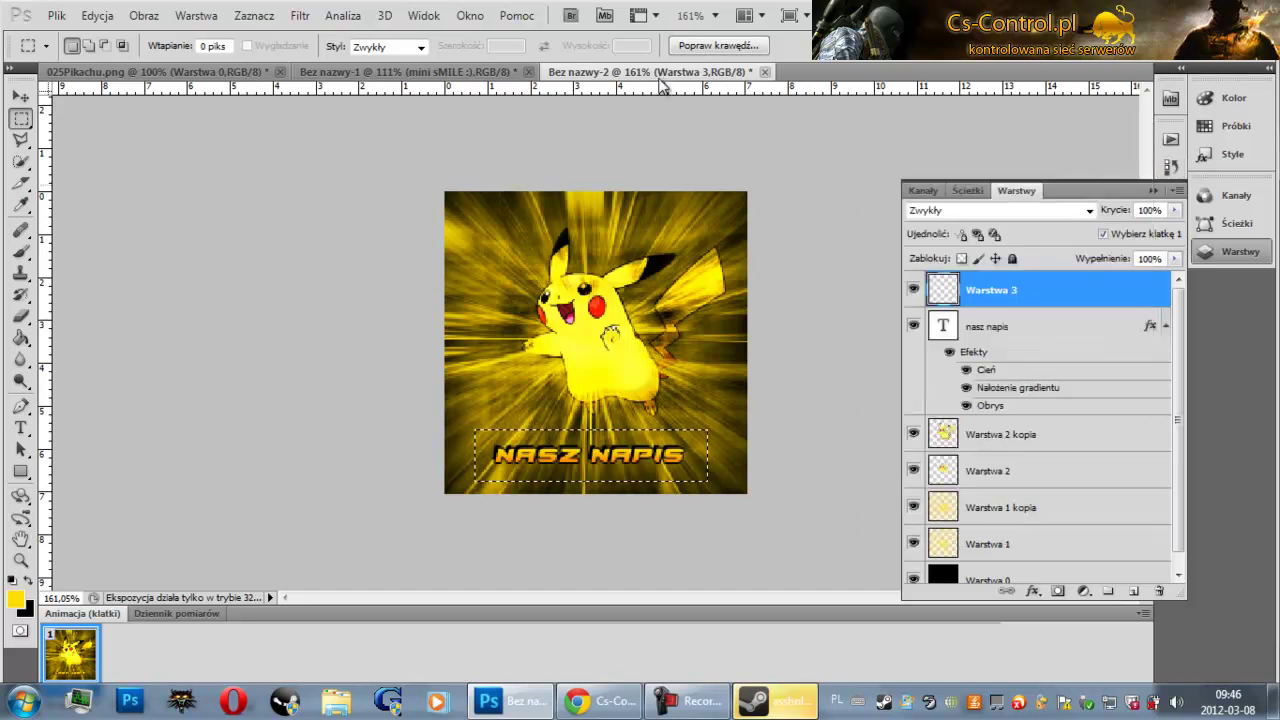
key("b")
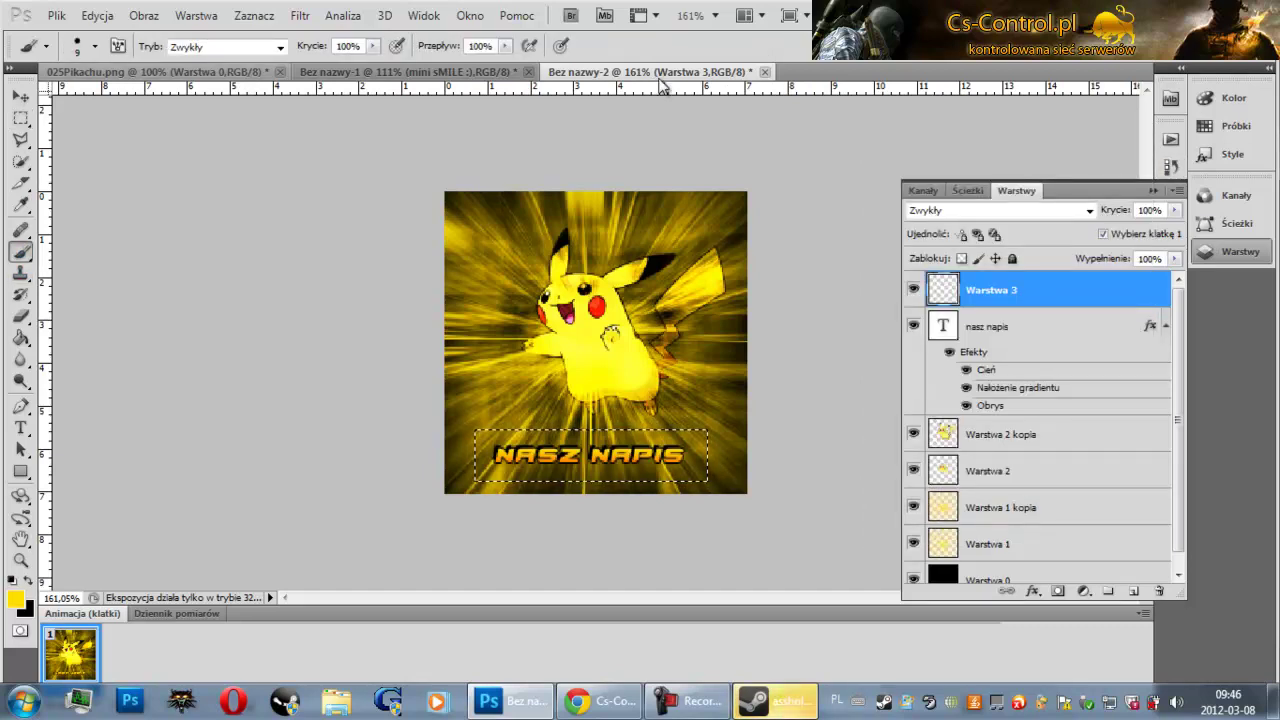
left_click(95, 46)
type("50")
key("Return")
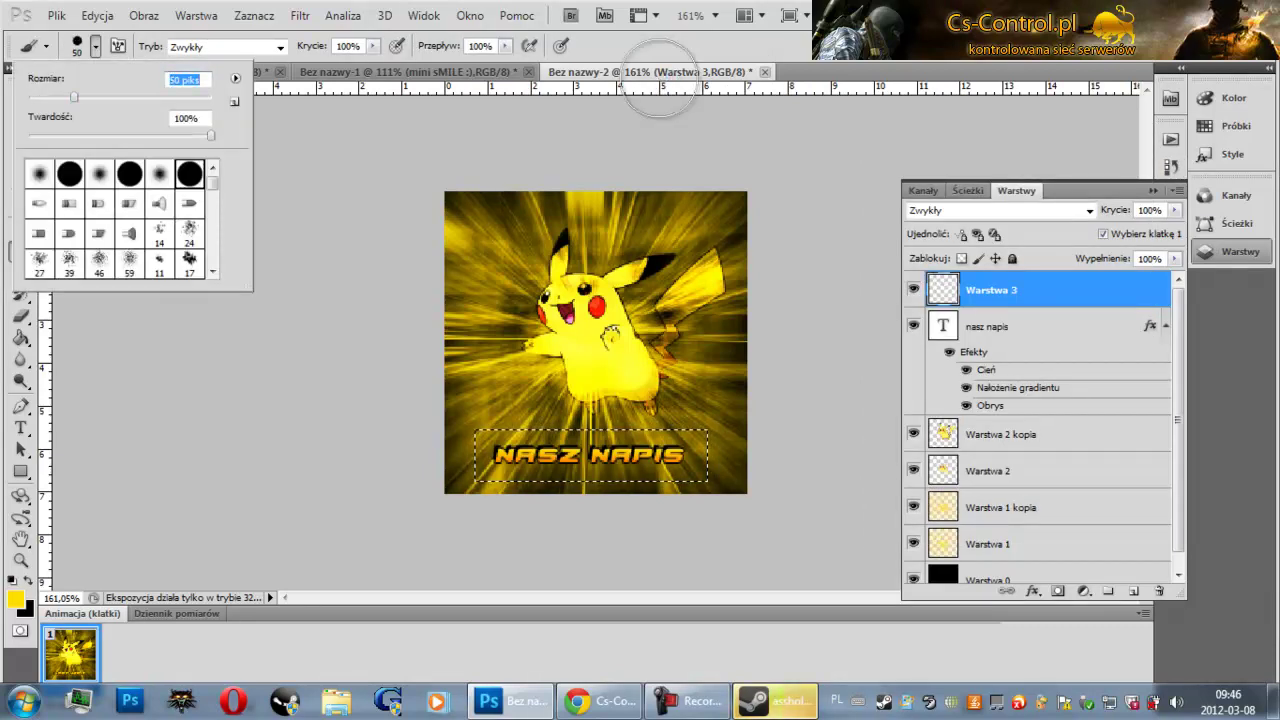
left_click_drag(480, 445, 700, 470)
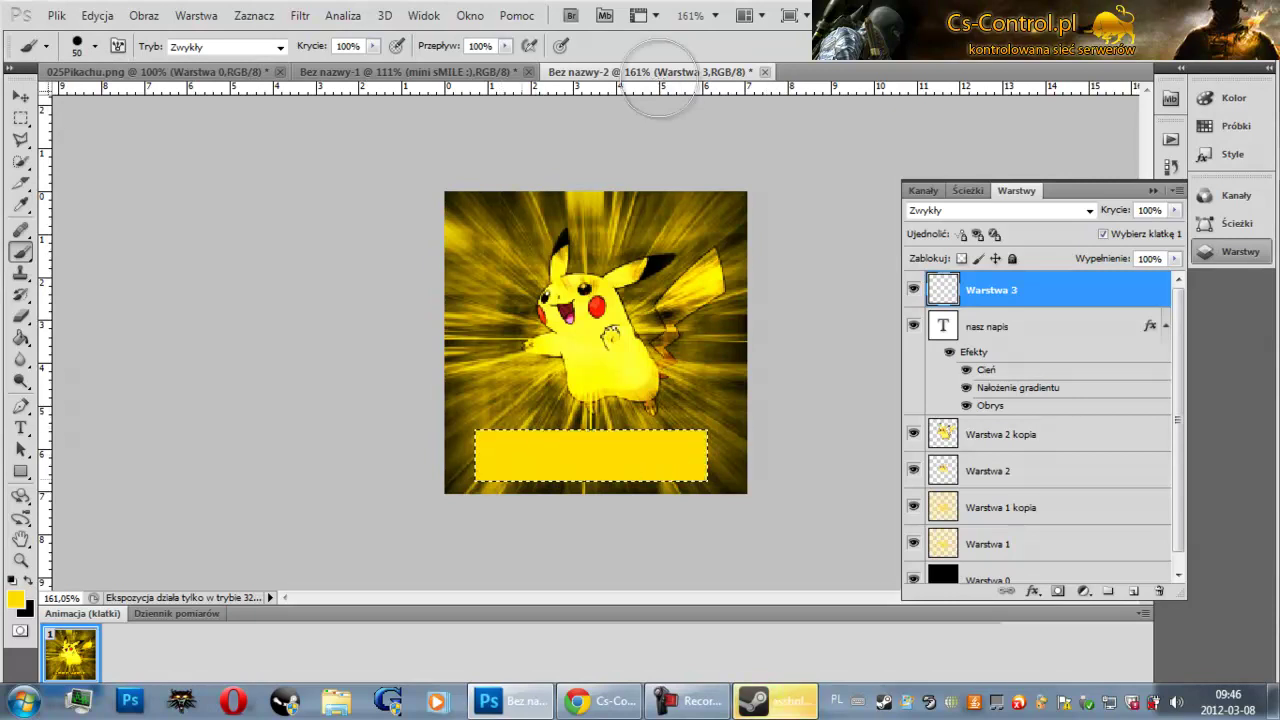
- Deselect, marquee the bar's inside and delete it, leaving a thin yellow frame
left_click(21, 117)
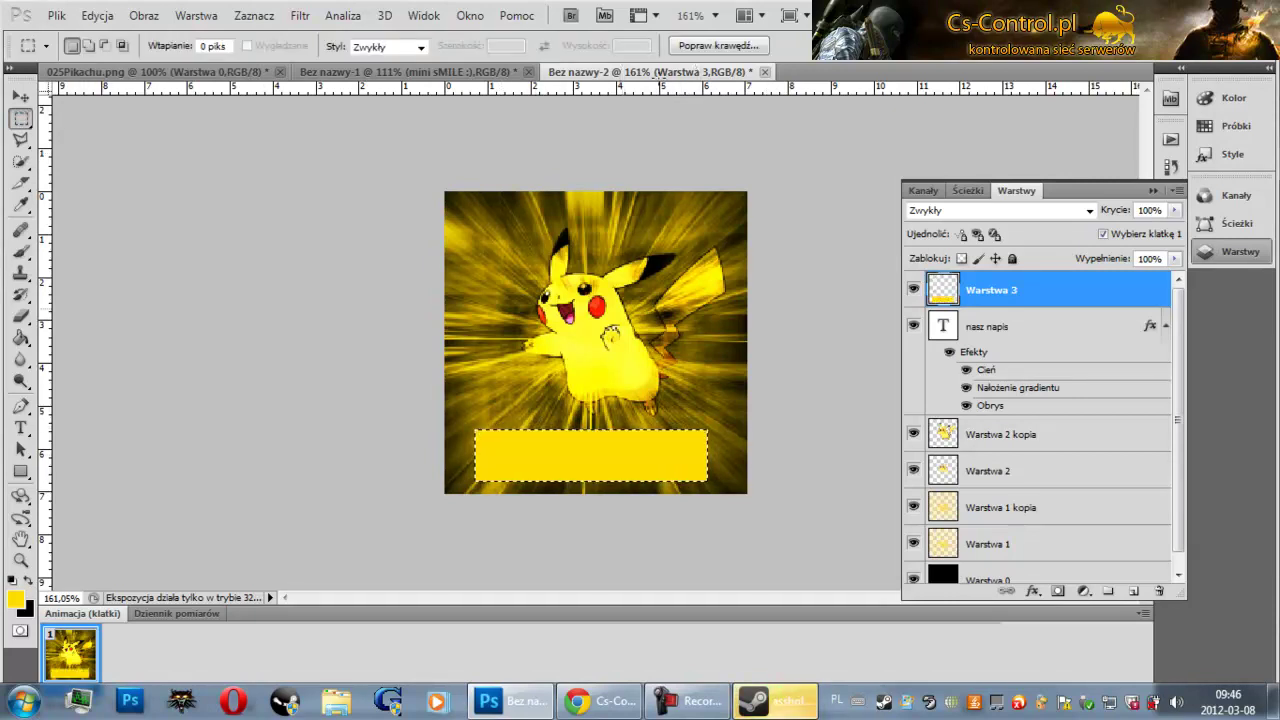
key("ctrl+d")
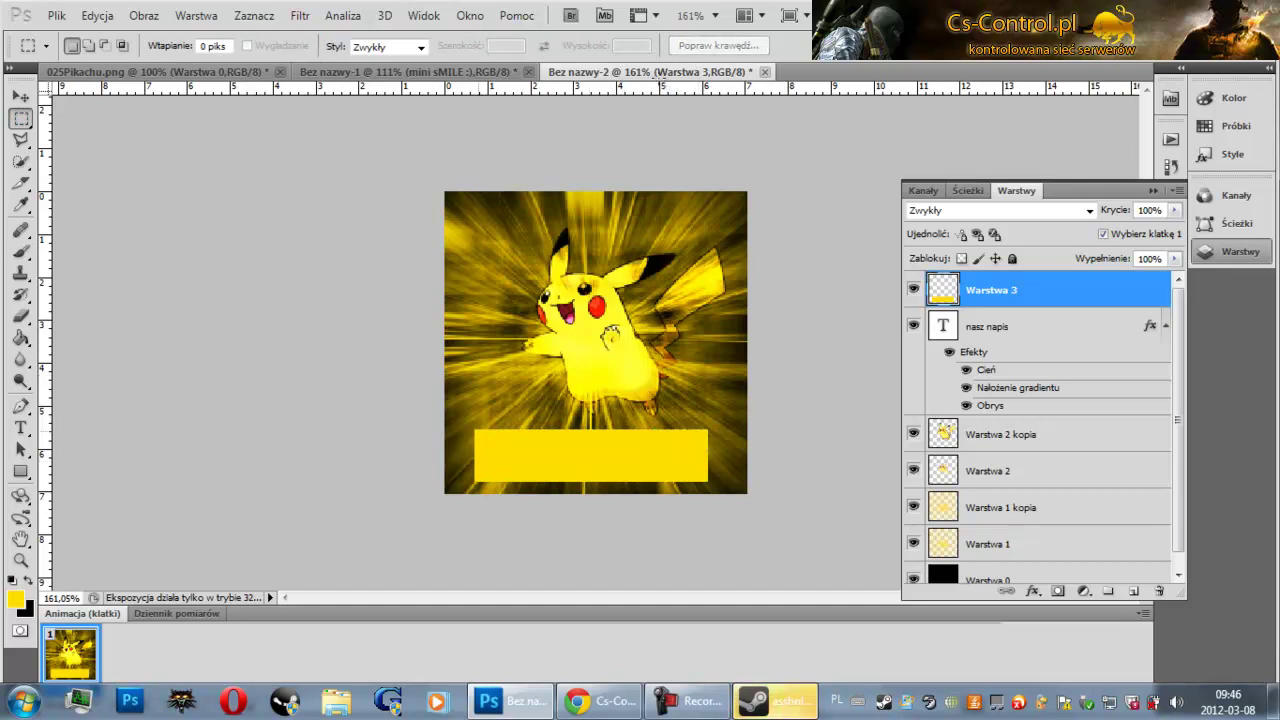
left_click_drag(645, 468, 708, 482)
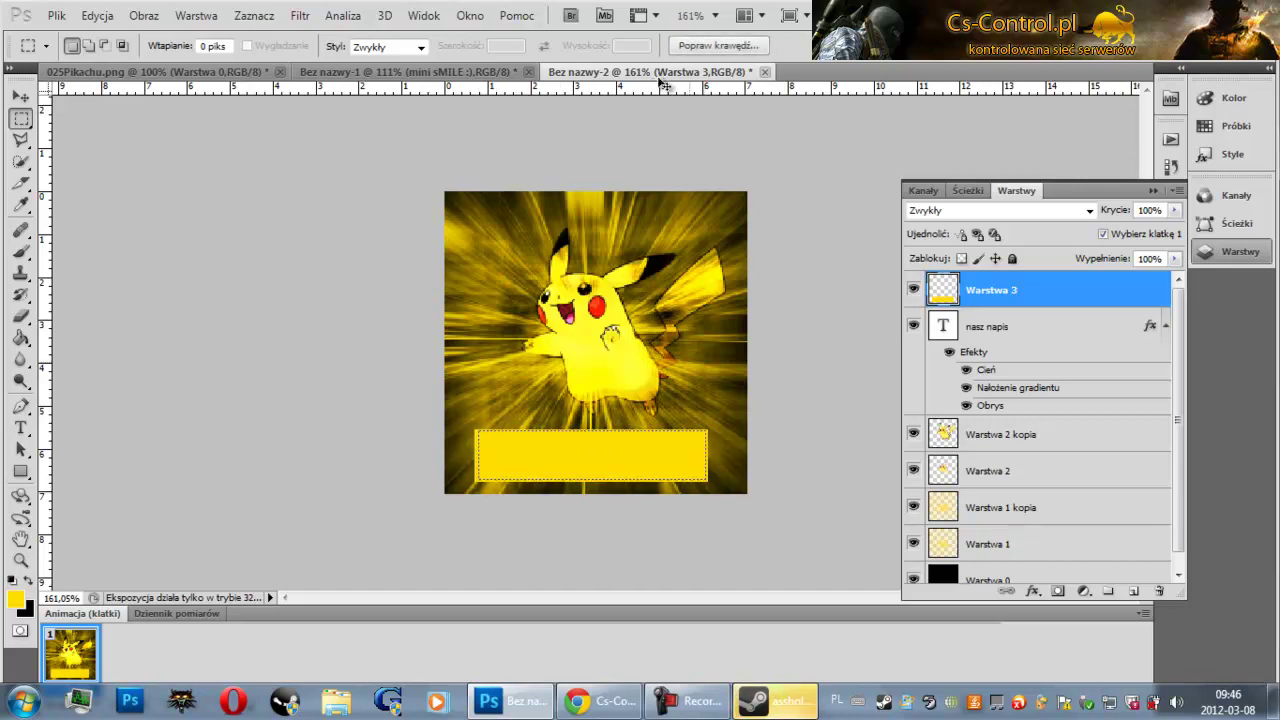
key("Delete")
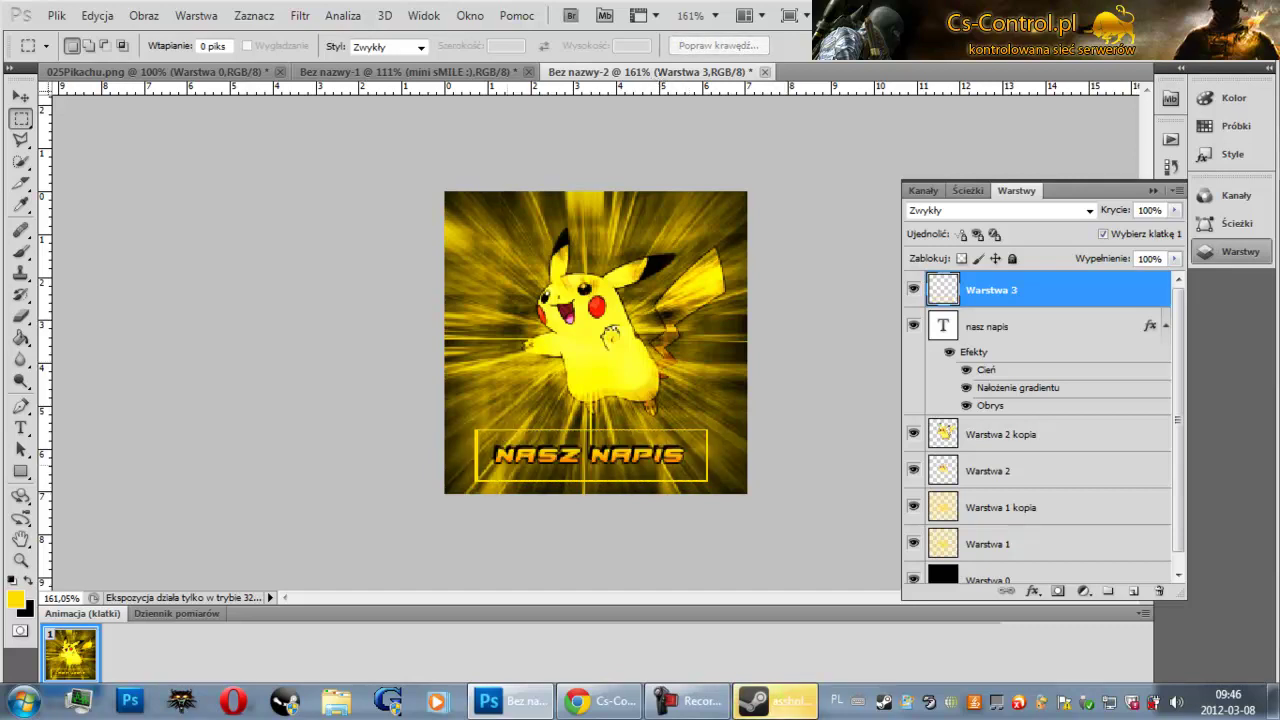
scroll(596, 342, "up", 1)
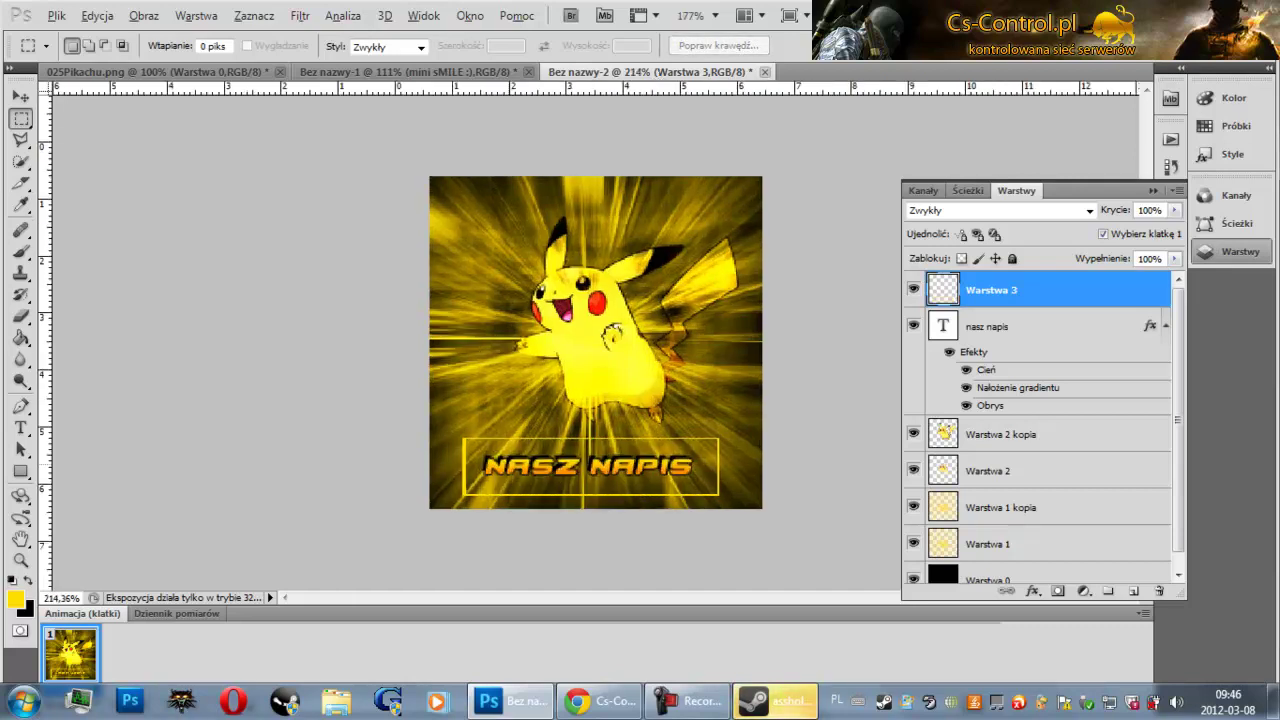
- Use a 22 px Eraser at 0% hardness to cut each yellow frame side down to corner brackets
scroll(596, 342, "up", 1)
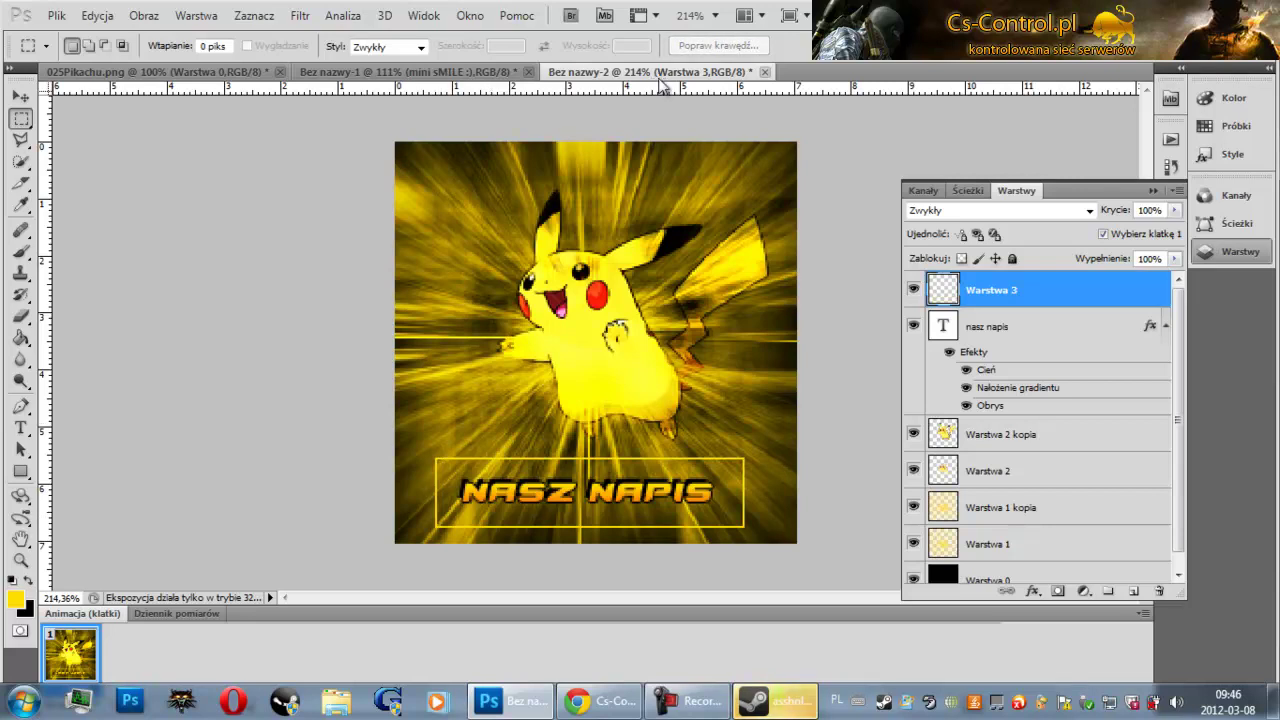
key("e")
left_click(95, 46)
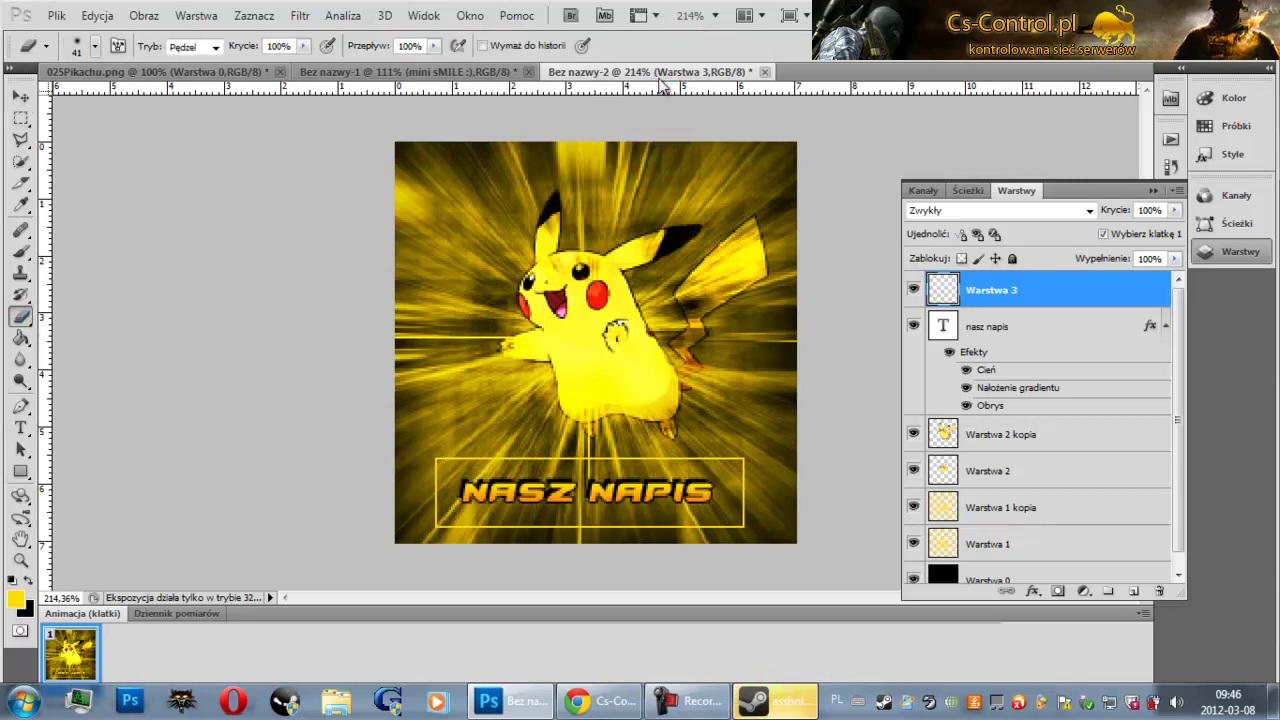
key("Down")
key("Down")
key("Down")
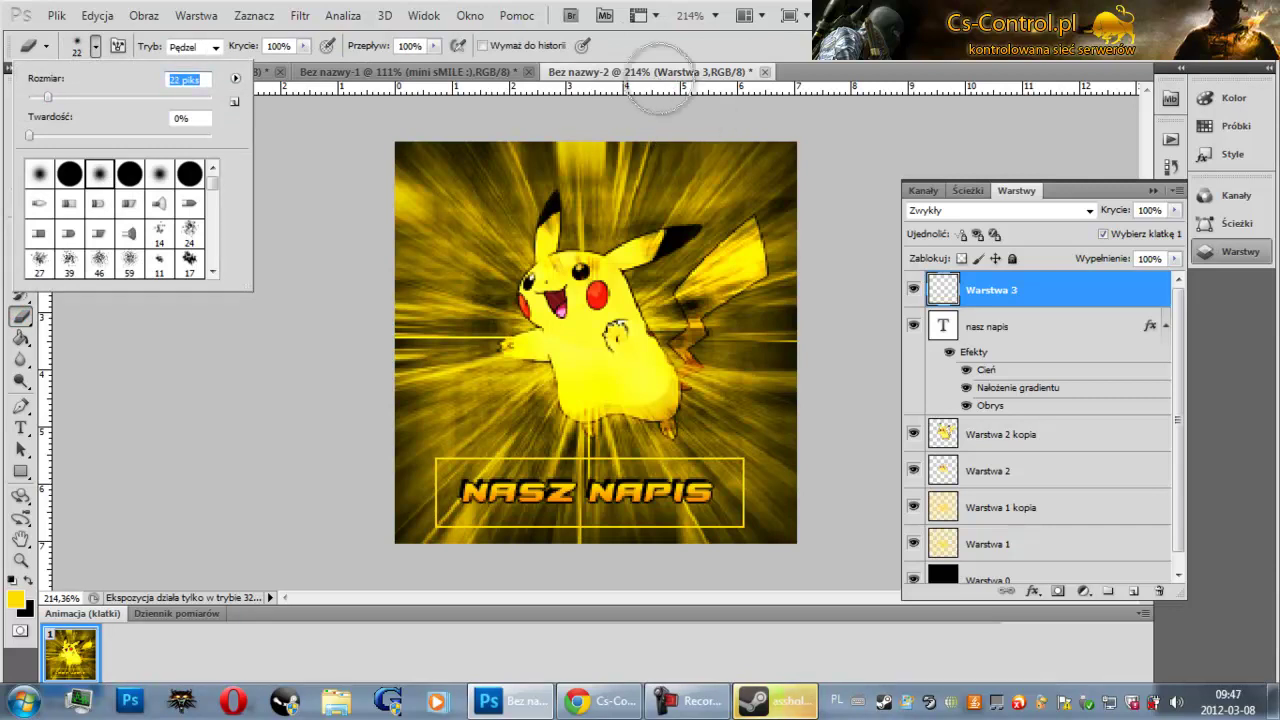
key("Return")
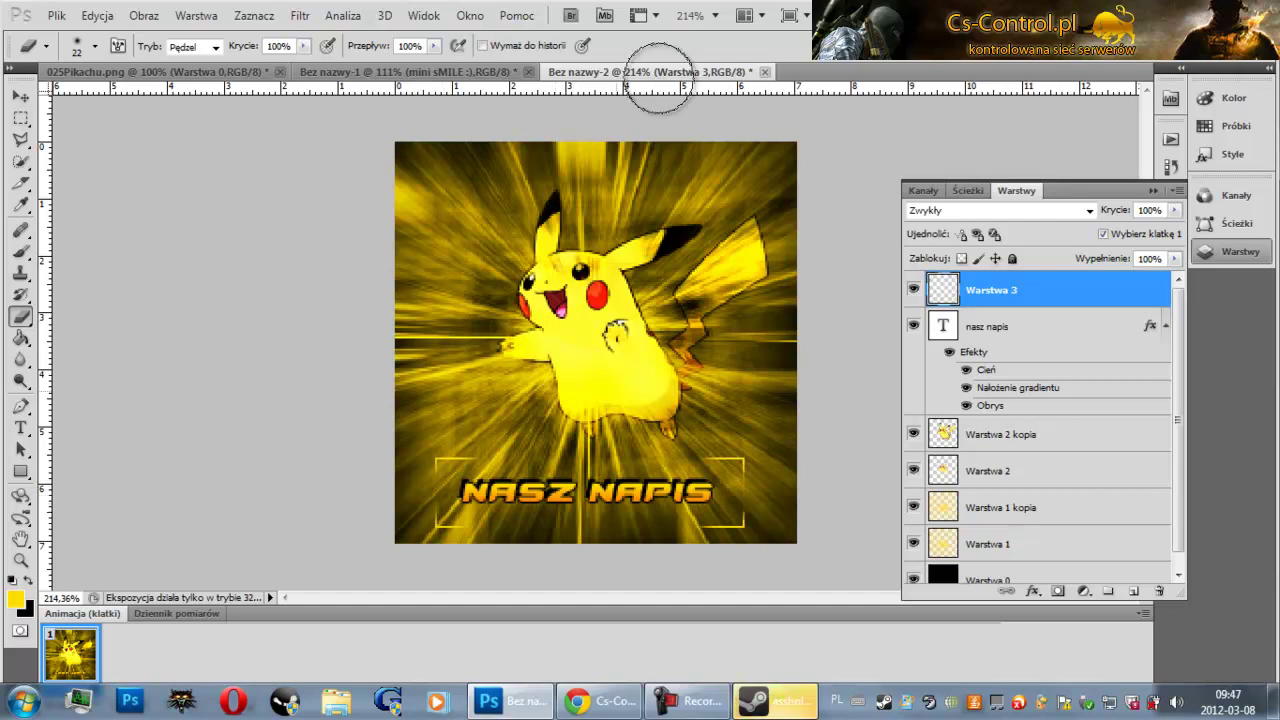
scroll(660, 82, "down", 3)
scroll(660, 82, "down", 1)
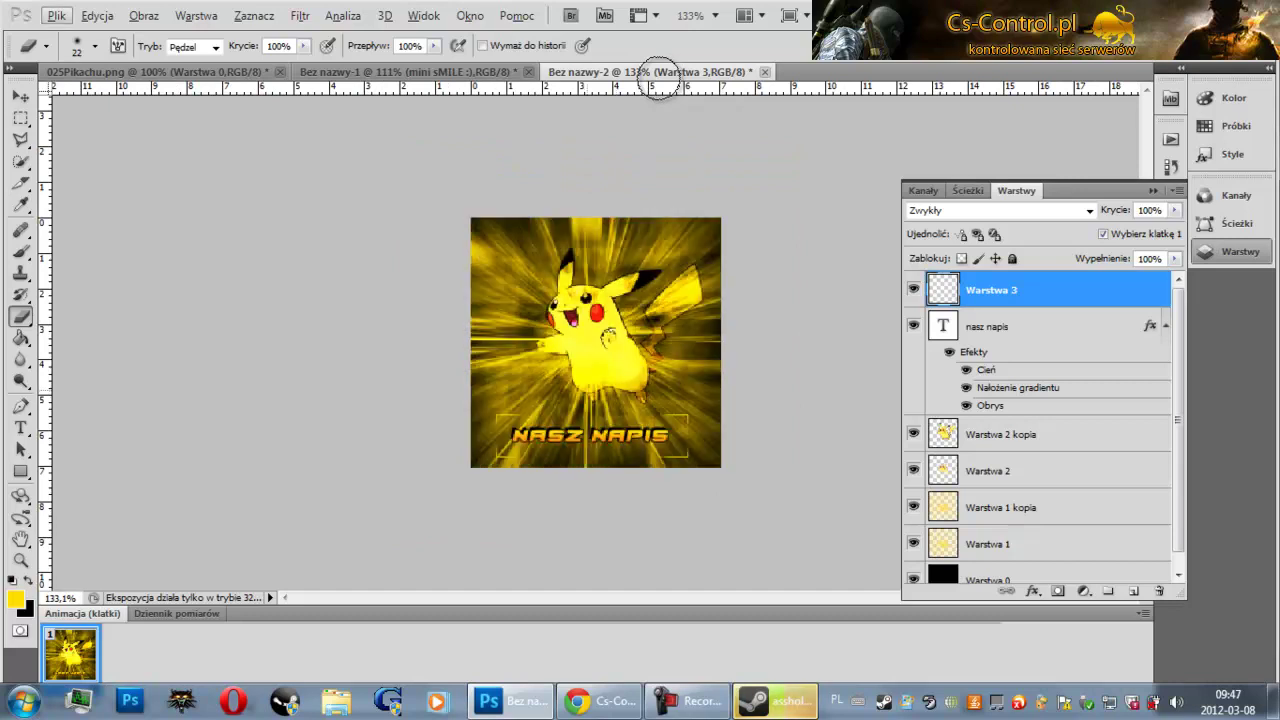
scroll(660, 82, "down", 2)
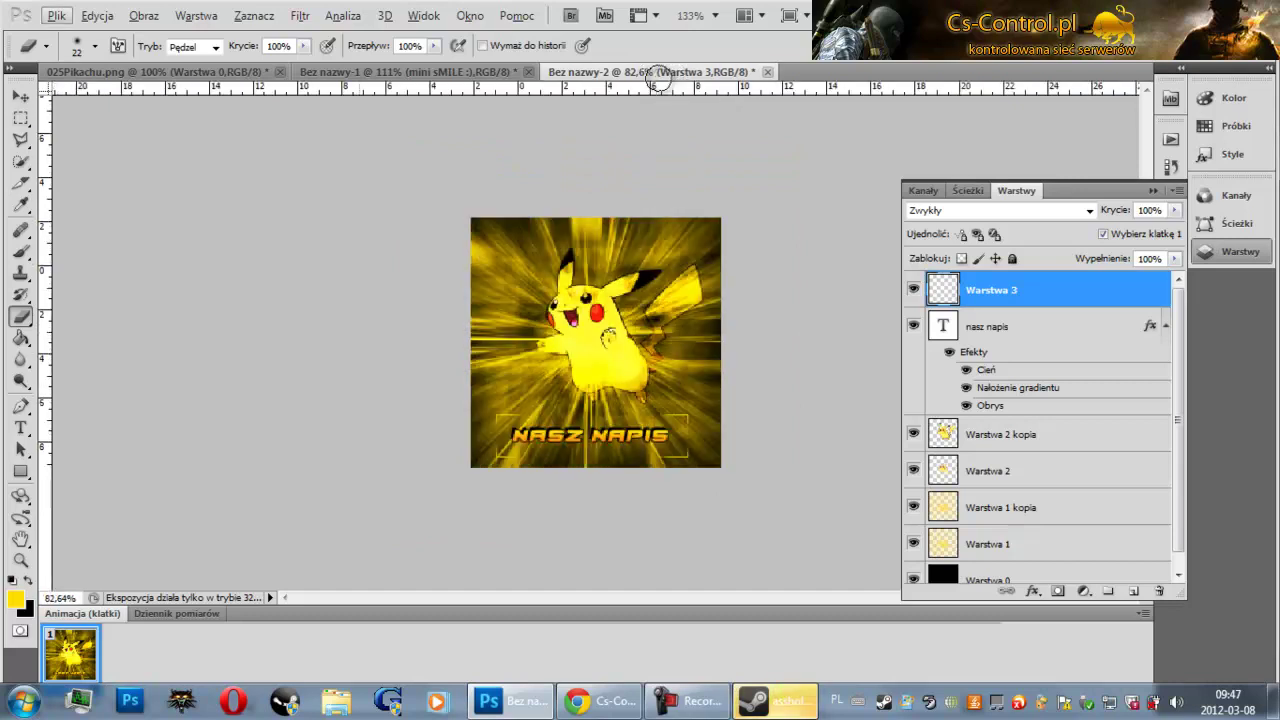
scroll(660, 82, "up", 3)
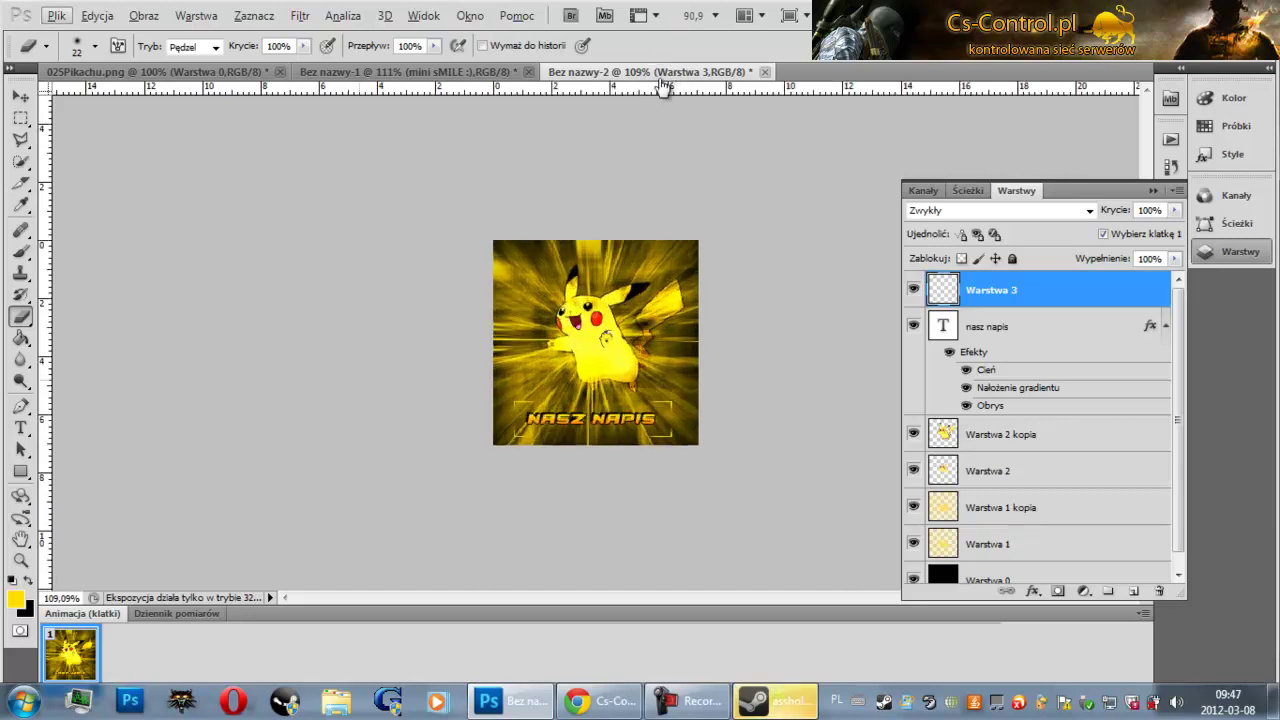
key("v")
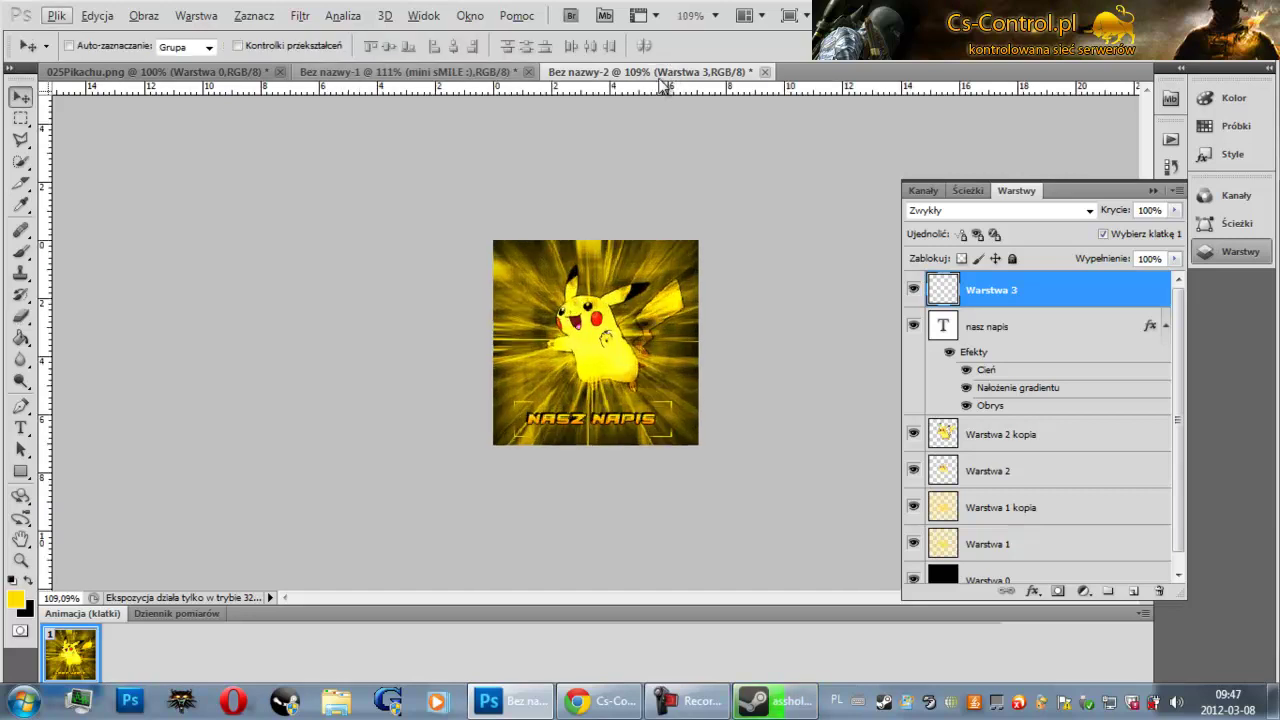